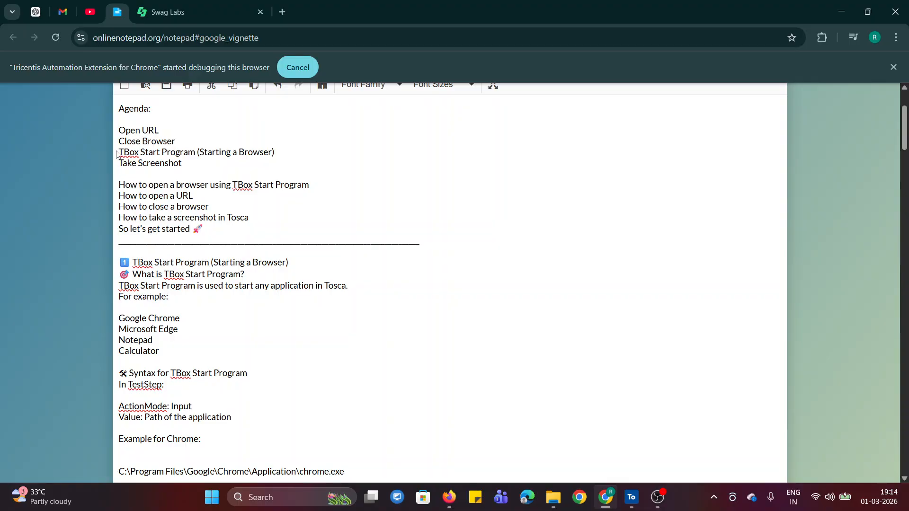
# Read through the agenda notes covering Open URL, Close Browser, TBox Start Program and Take Screenshot
pyautogui.moveTo(120, 153); pyautogui.dragTo(288, 154)
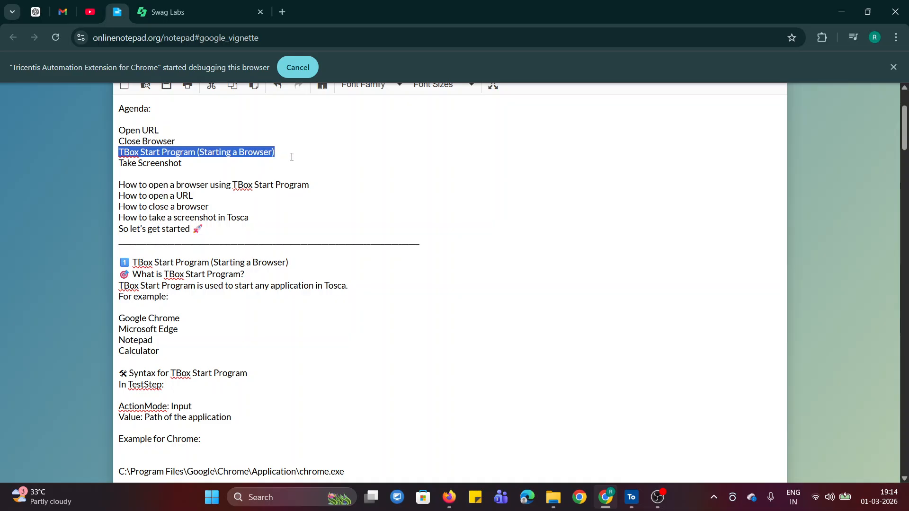
pyautogui.click(220, 163)
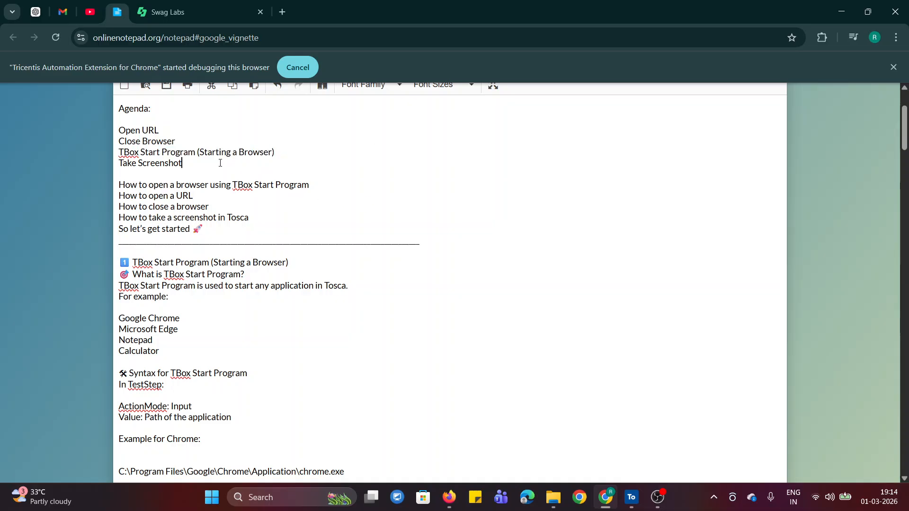
pyautogui.moveTo(198, 152); pyautogui.dragTo(284, 154)
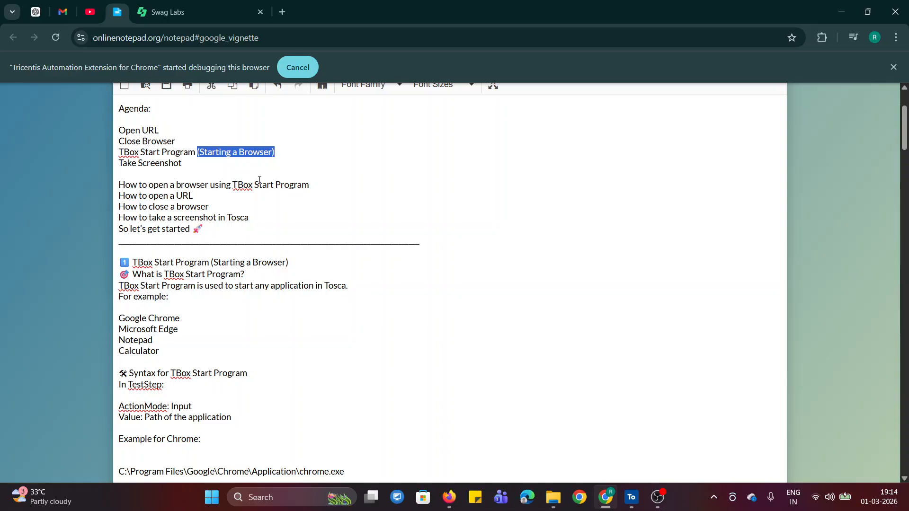
pyautogui.click(259, 181)
pyautogui.moveTo(120, 135); pyautogui.dragTo(149, 141)
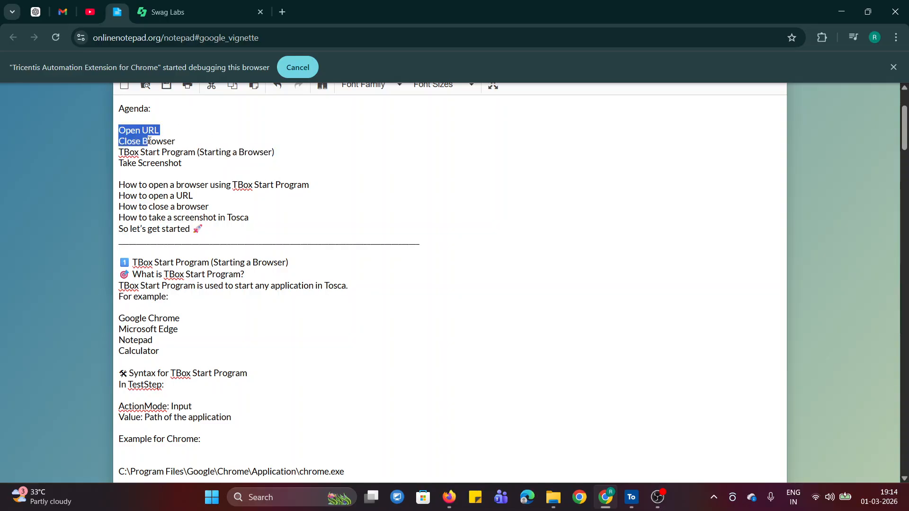
pyautogui.click(209, 134)
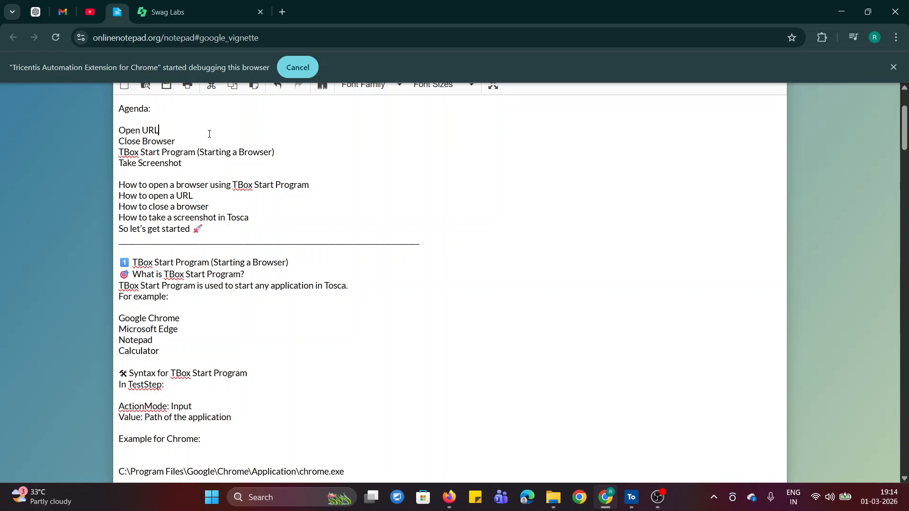
pyautogui.click(216, 8)
pyautogui.click(122, 14)
pyautogui.moveTo(119, 164); pyautogui.dragTo(189, 167)
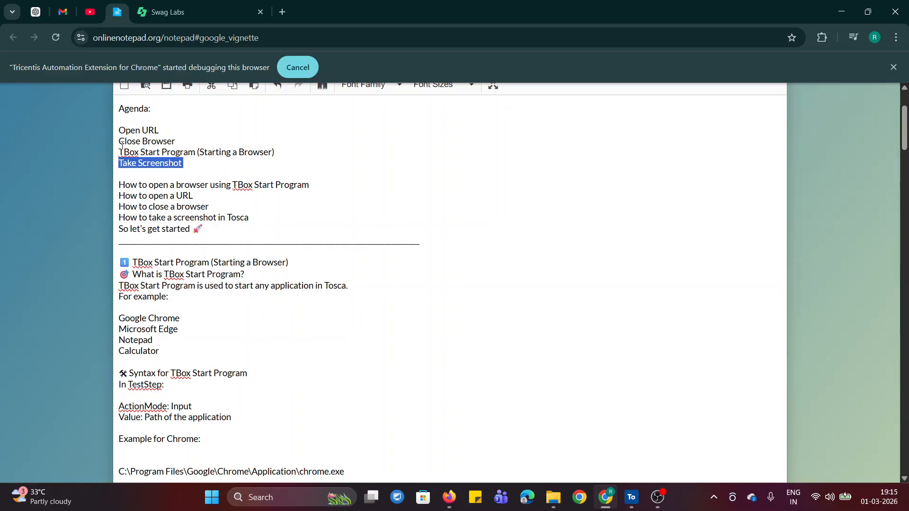
pyautogui.moveTo(121, 142); pyautogui.dragTo(177, 142)
pyautogui.click(247, 168)
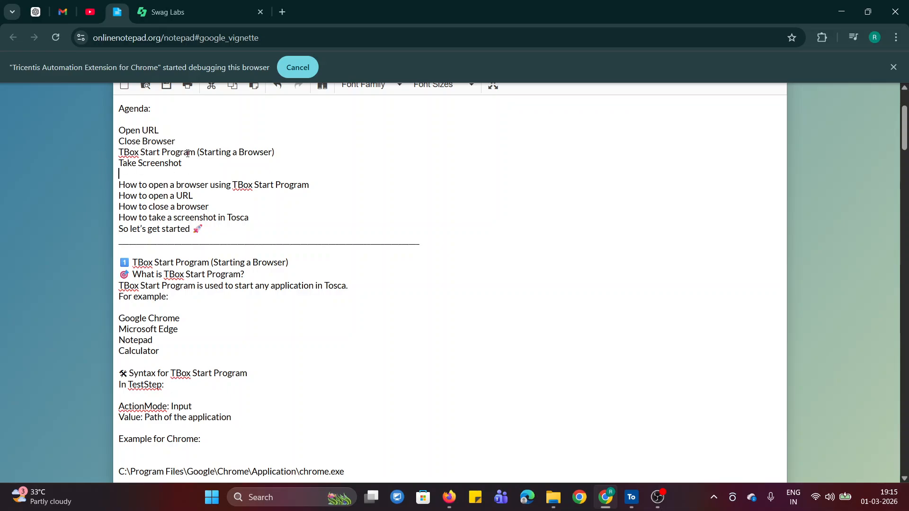
pyautogui.moveTo(198, 153); pyautogui.dragTo(291, 166)
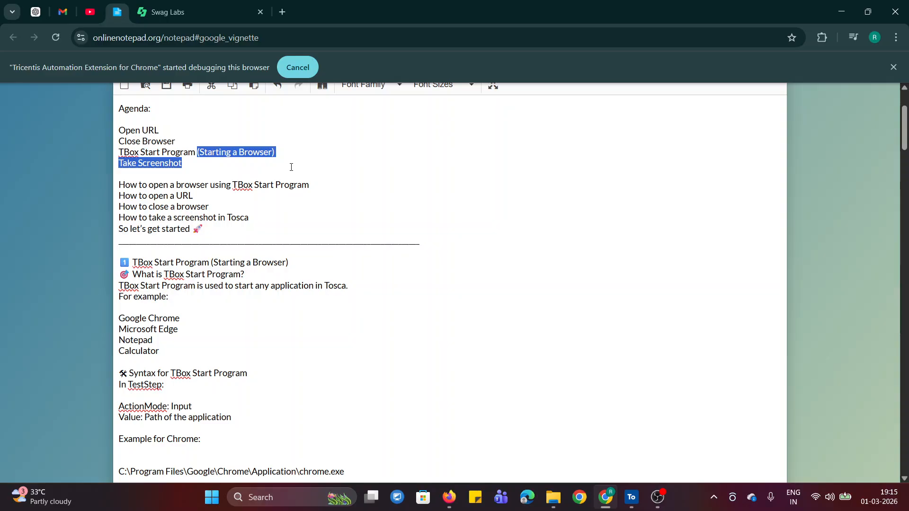
pyautogui.click(291, 167)
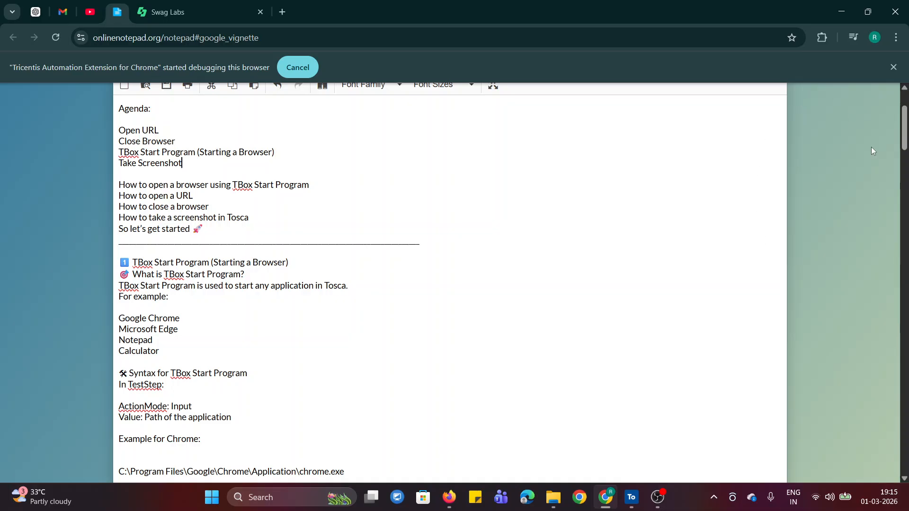
# Read the TBox Start Program section of the notes, including its purpose and the application path syntax
pyautogui.moveTo(907, 138); pyautogui.dragTo(907, 152)
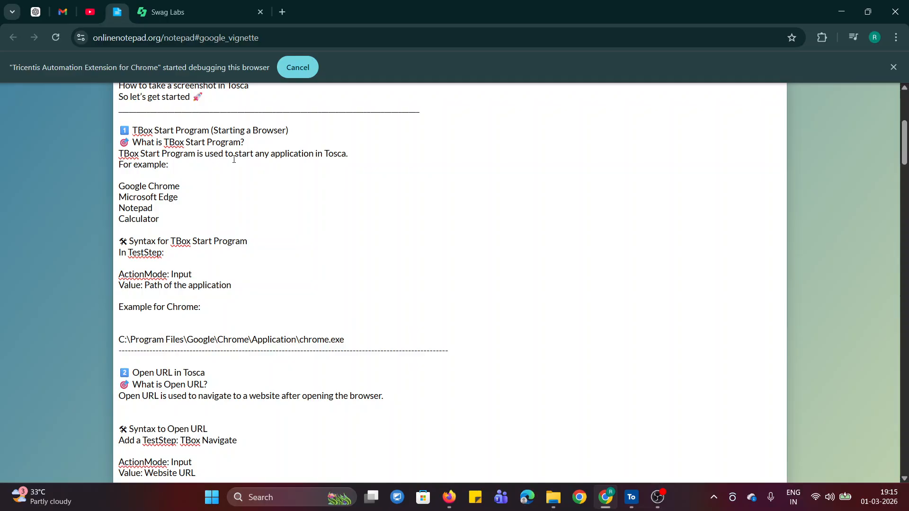
pyautogui.moveTo(276, 154); pyautogui.dragTo(359, 150)
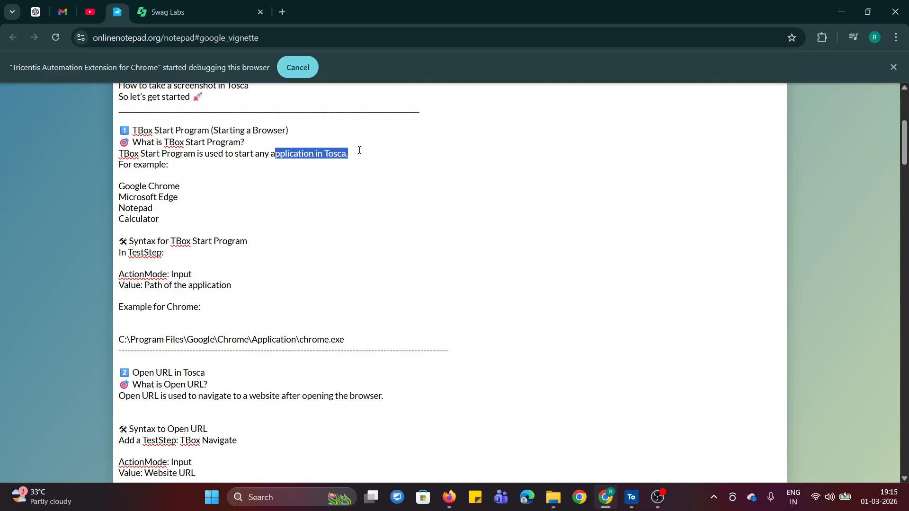
pyautogui.click(367, 180)
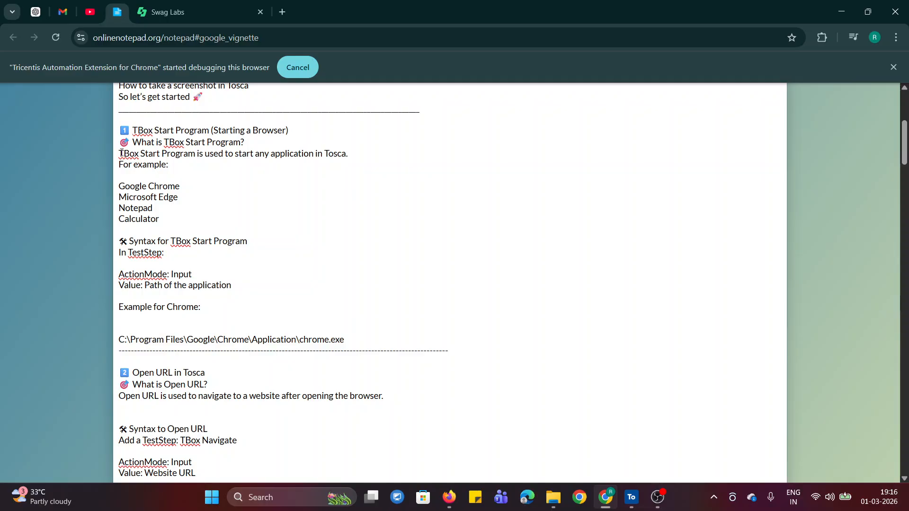
pyautogui.moveTo(119, 155); pyautogui.dragTo(195, 157)
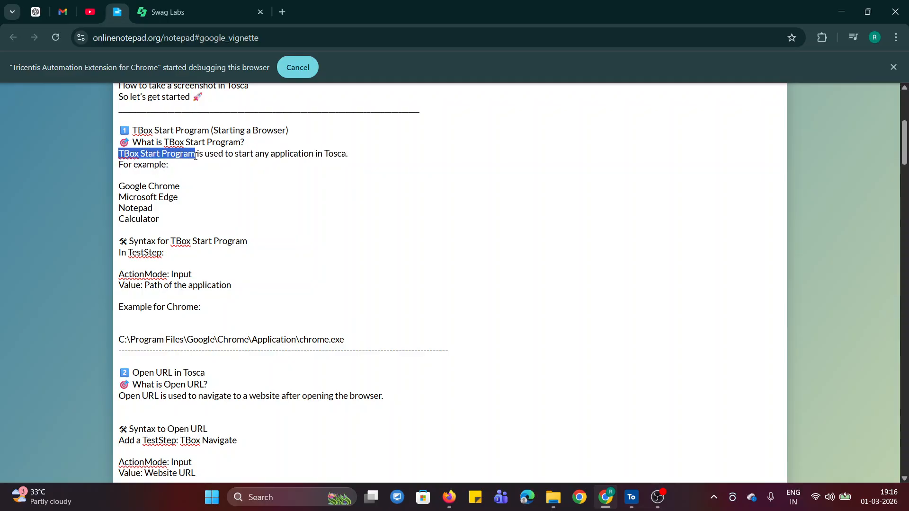
pyautogui.click(201, 199)
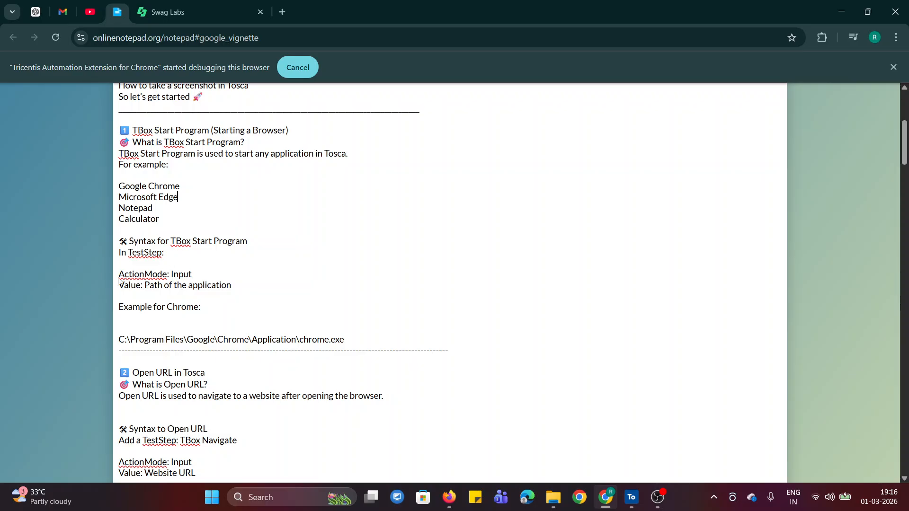
pyautogui.moveTo(144, 286); pyautogui.dragTo(232, 284)
pyautogui.click(314, 286)
# Switch to Tosca Commander and view the contents of the TBOX START PROGRAM - OPEN A BROWSER test case folder
pyautogui.click(636, 505)
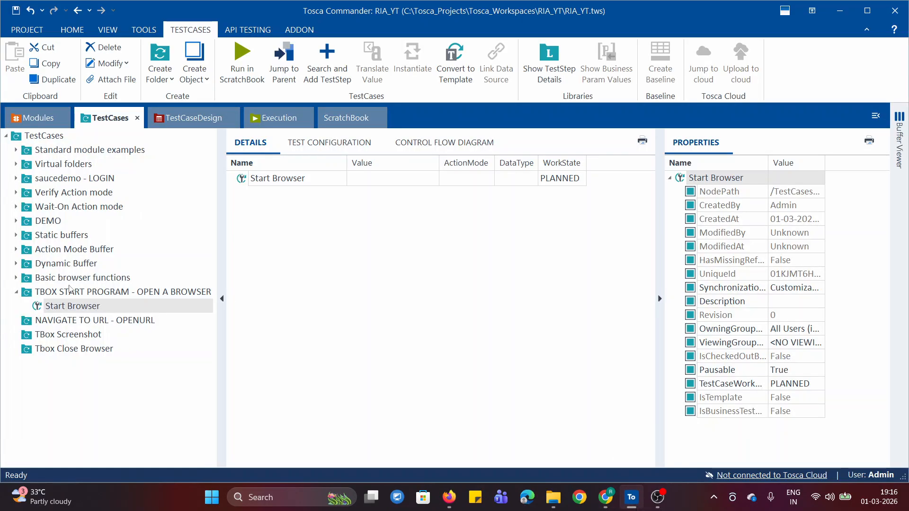
pyautogui.click(18, 292)
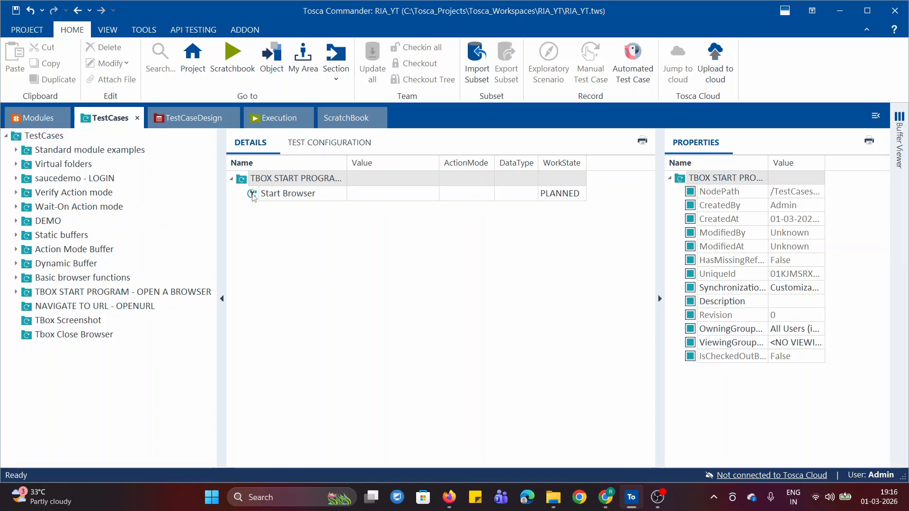
pyautogui.click(46, 294)
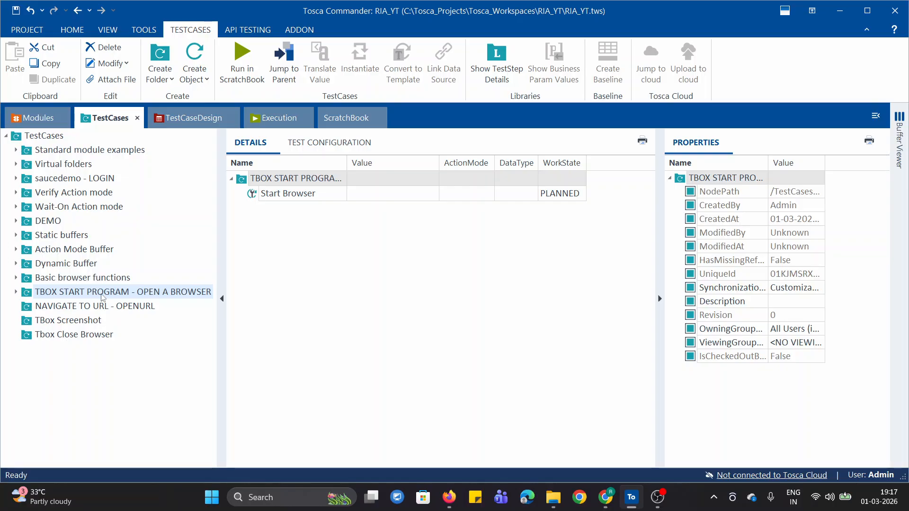
# Examine the TBox Automation Tools folder under Standard modules in the Modules section
pyautogui.click(25, 122)
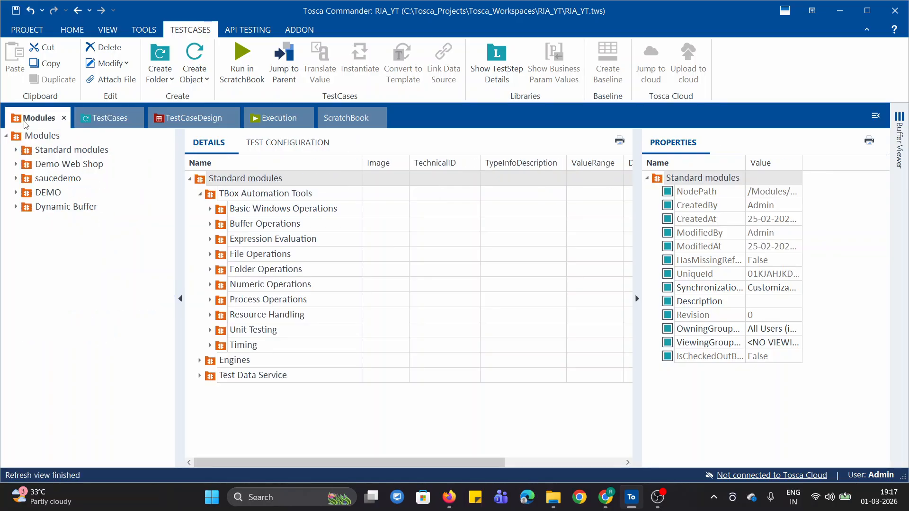
pyautogui.click(22, 151)
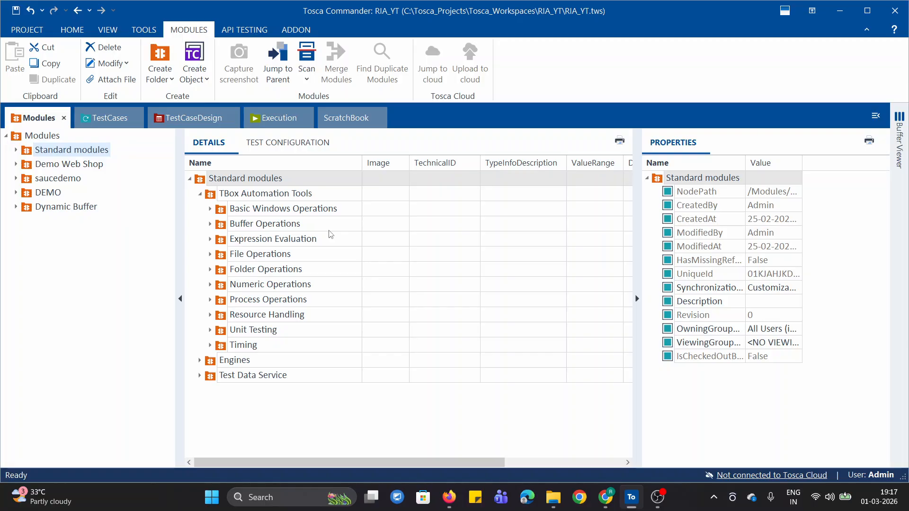
pyautogui.click(16, 151)
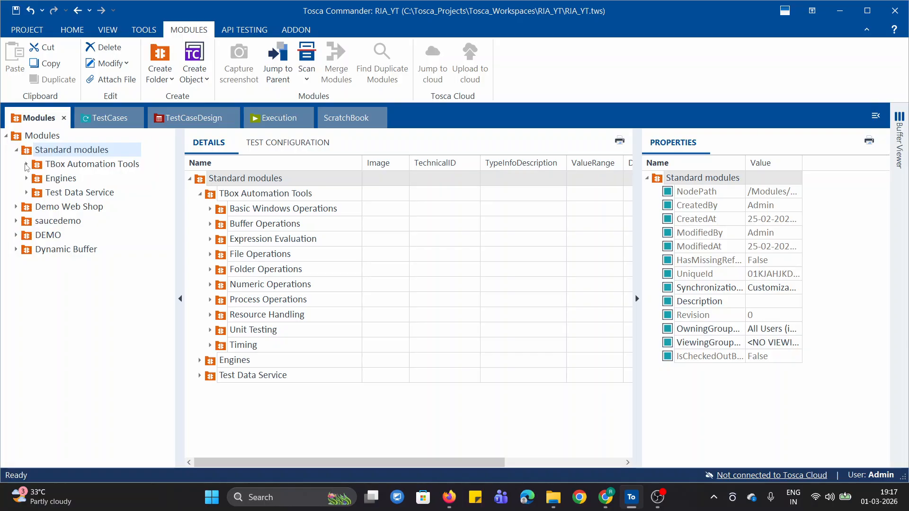
pyautogui.click(26, 165)
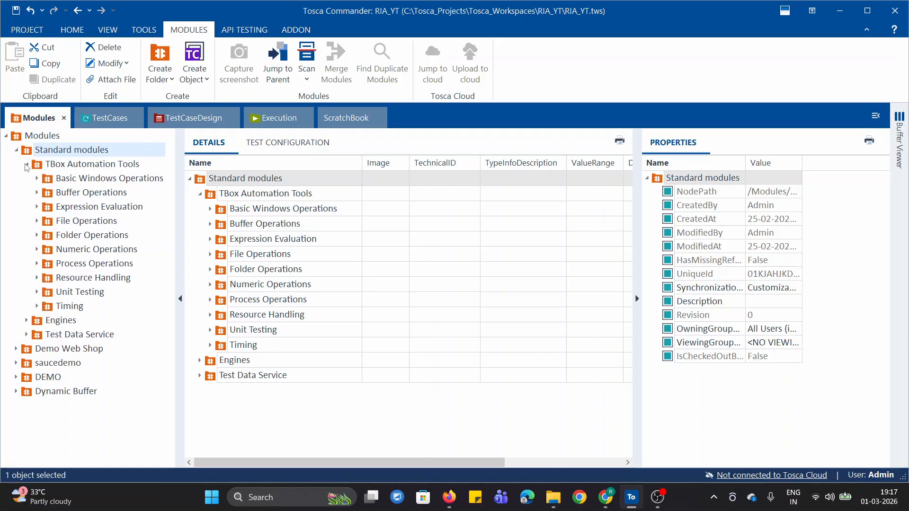
pyautogui.click(26, 165)
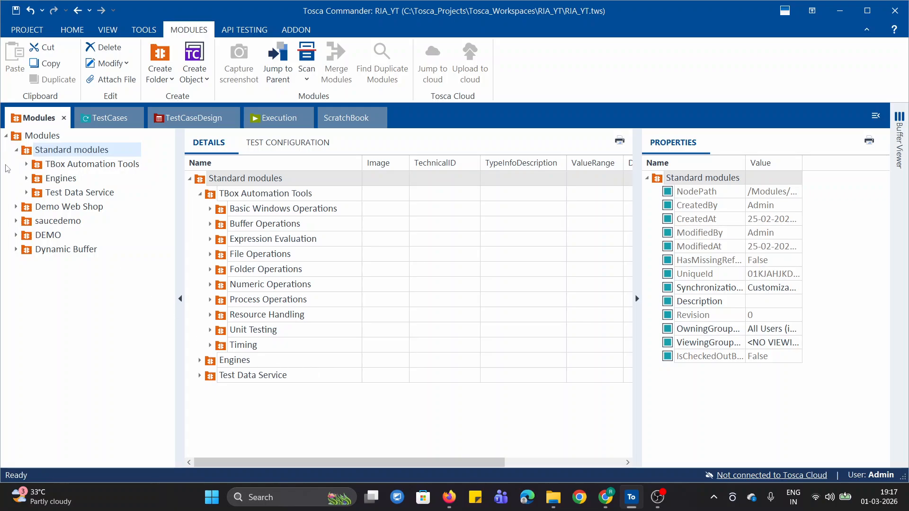
pyautogui.click(27, 165)
pyautogui.click(27, 164)
pyautogui.click(17, 151)
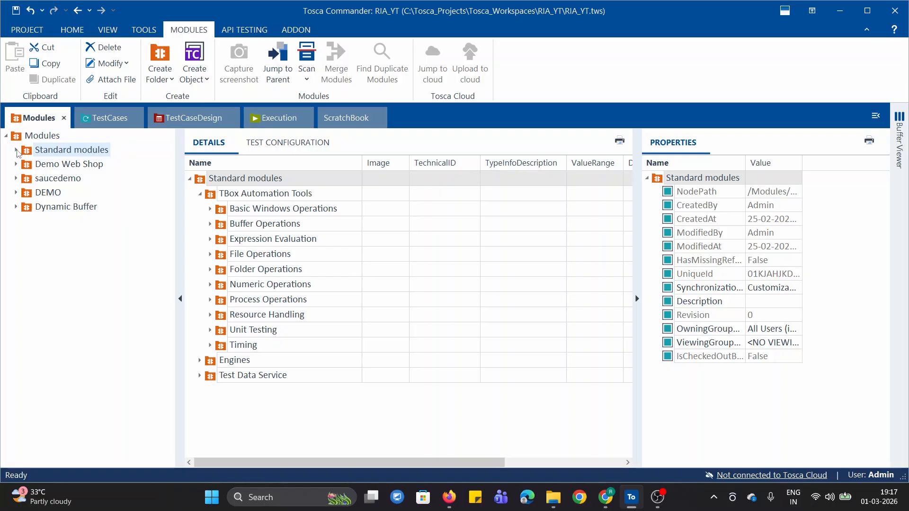
pyautogui.click(114, 290)
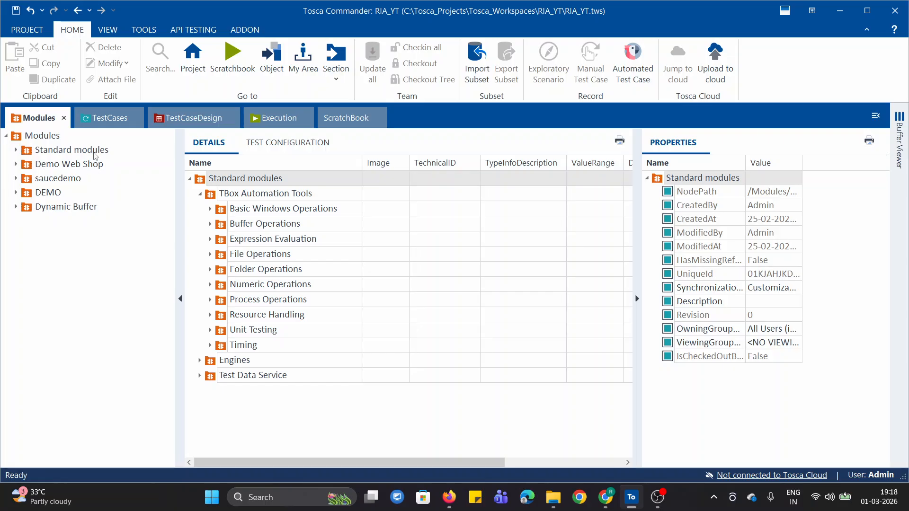
# Search for "start" among the available test steps and add TBox Start Program to the Start Browser test case
pyautogui.click(110, 119)
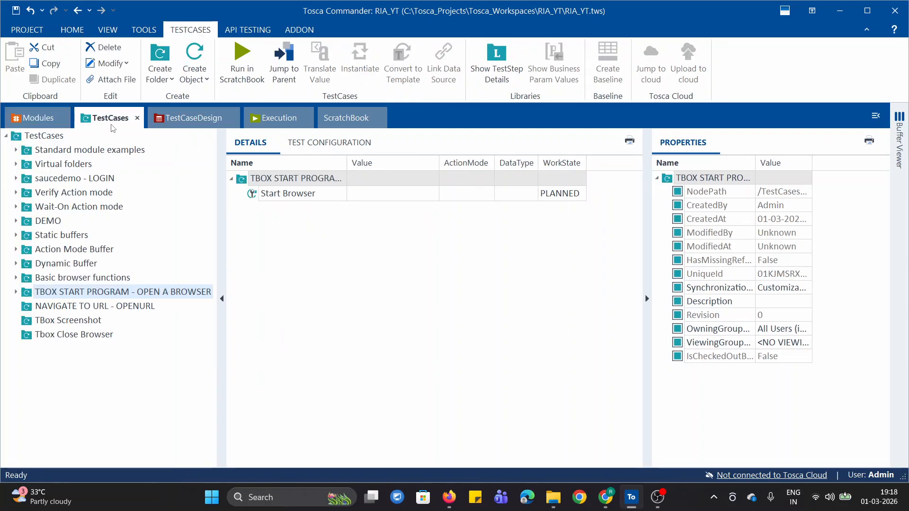
pyautogui.rightClick(253, 195)
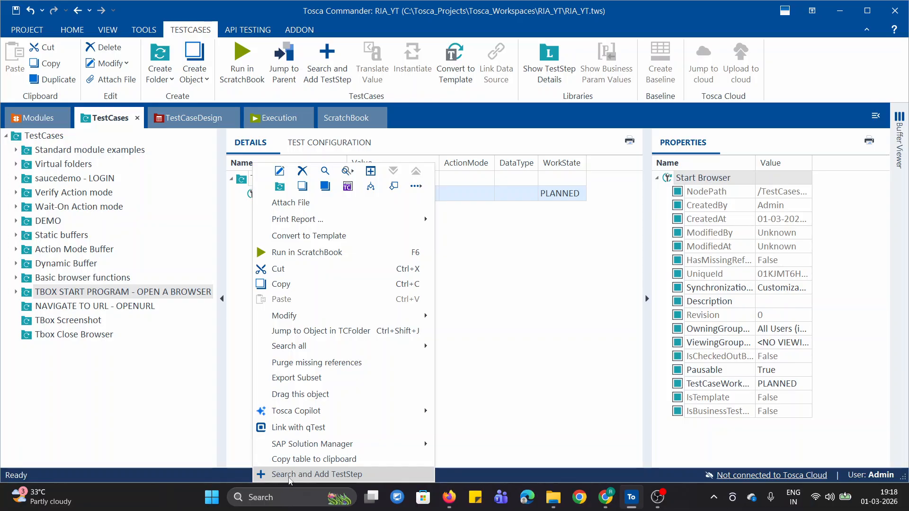
pyautogui.click(346, 475)
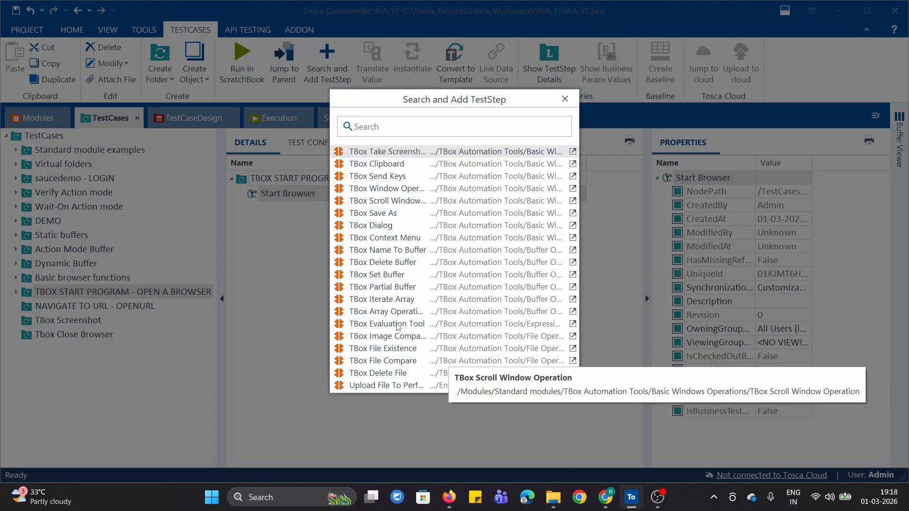
pyautogui.click(372, 130)
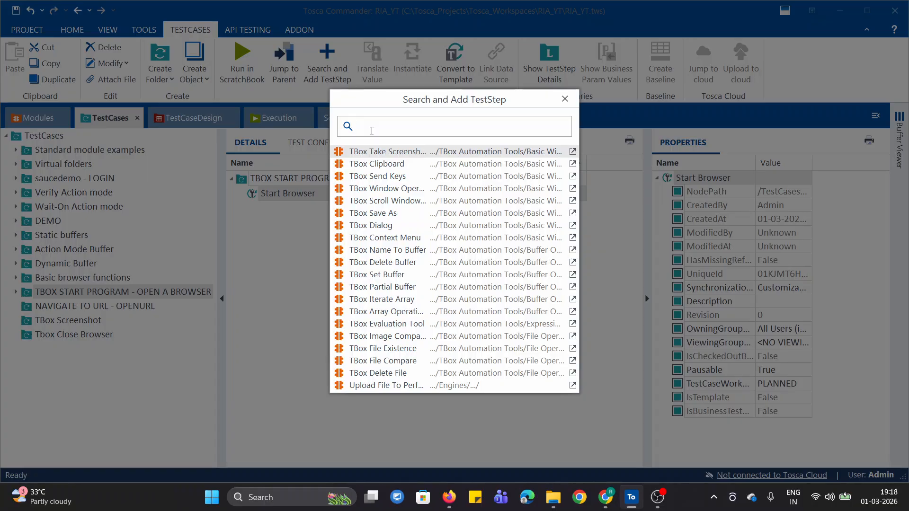
pyautogui.write('start')
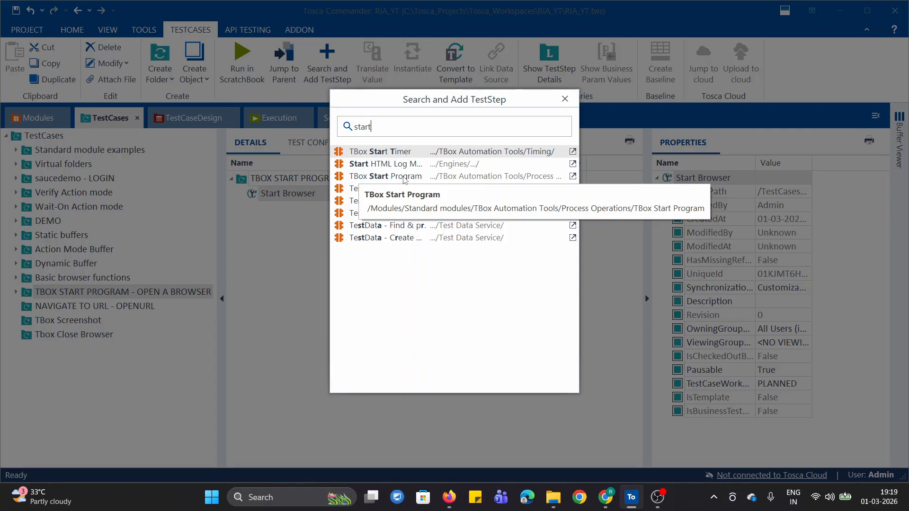
pyautogui.doubleClick(404, 178)
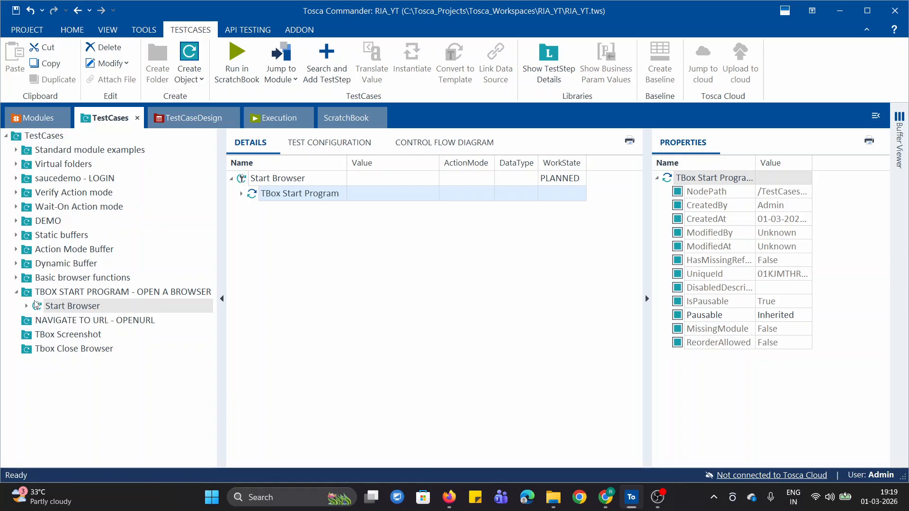
# Expand the TBox Start Program test step and copy the file path of the Microsoft Edge shortcut on the desktop
pyautogui.click(242, 194)
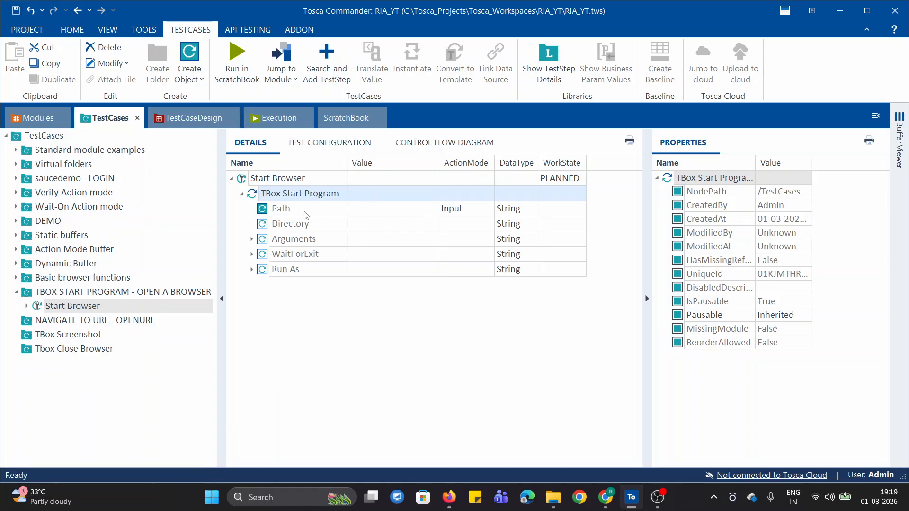
pyautogui.click(839, 16)
pyautogui.click(837, 13)
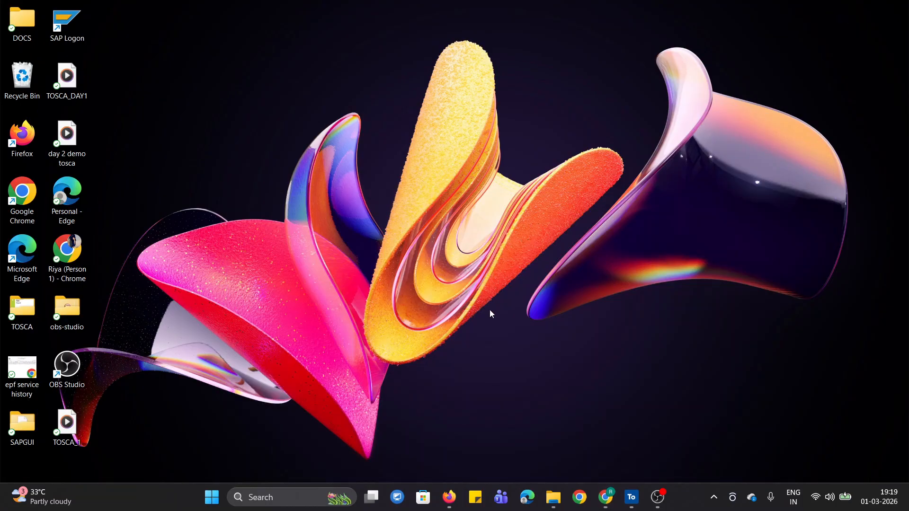
pyautogui.rightClick(23, 251)
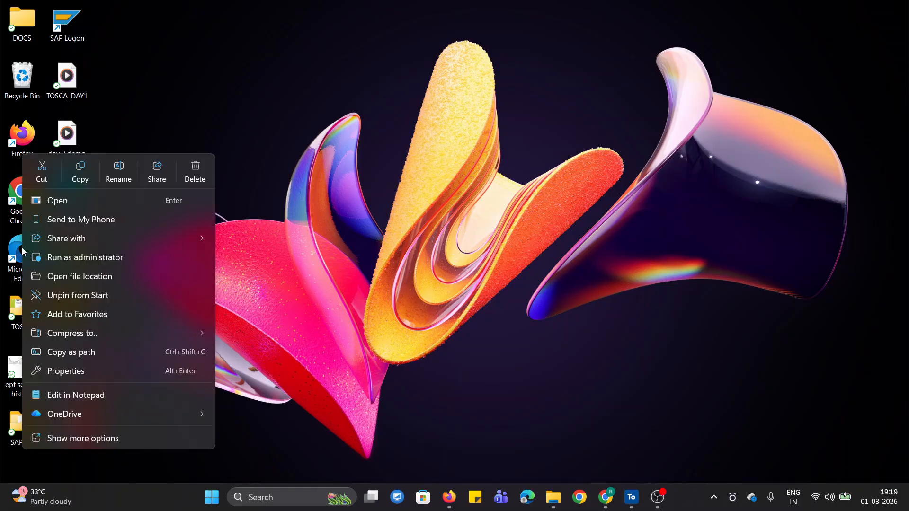
pyautogui.click(94, 356)
# Switch back to Tosca Commander and set the Path value of TBox Start Program to "C:\Users\Public\Desktop\Microsoft Edge.lnk"
pyautogui.click(632, 497)
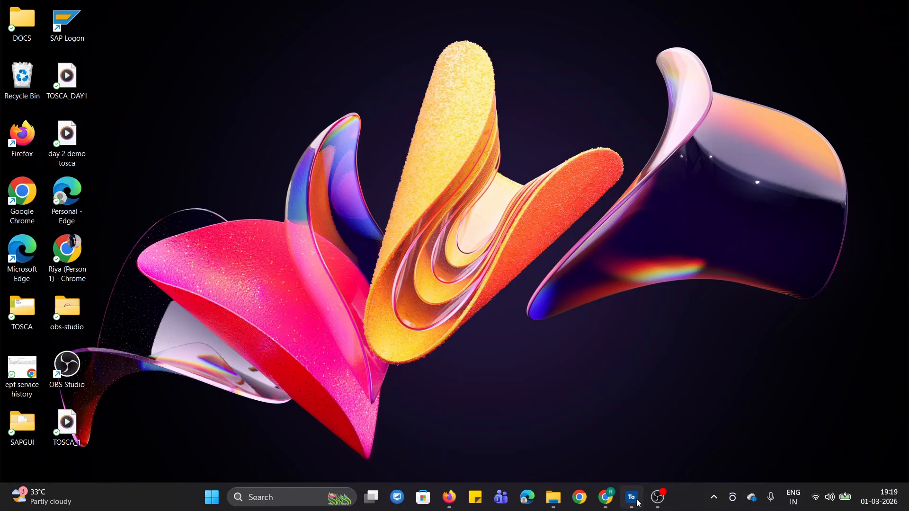
pyautogui.click(397, 212)
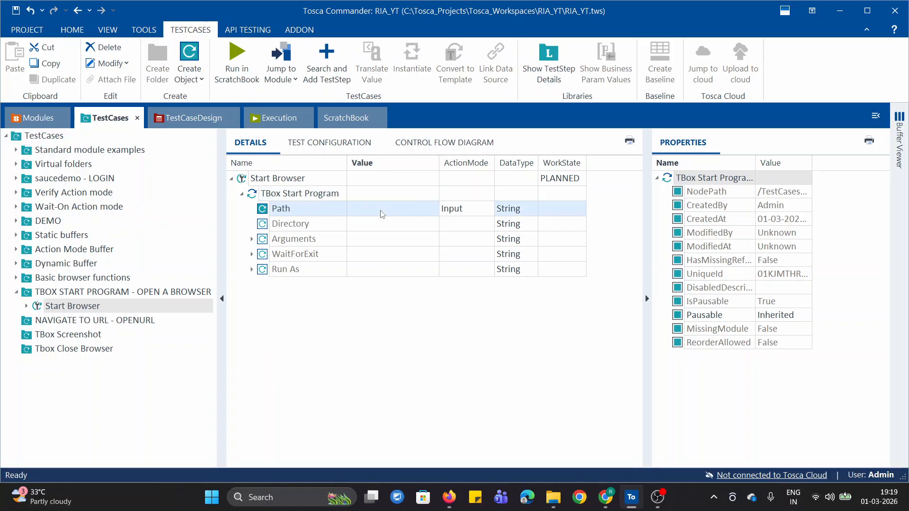
pyautogui.click(388, 208)
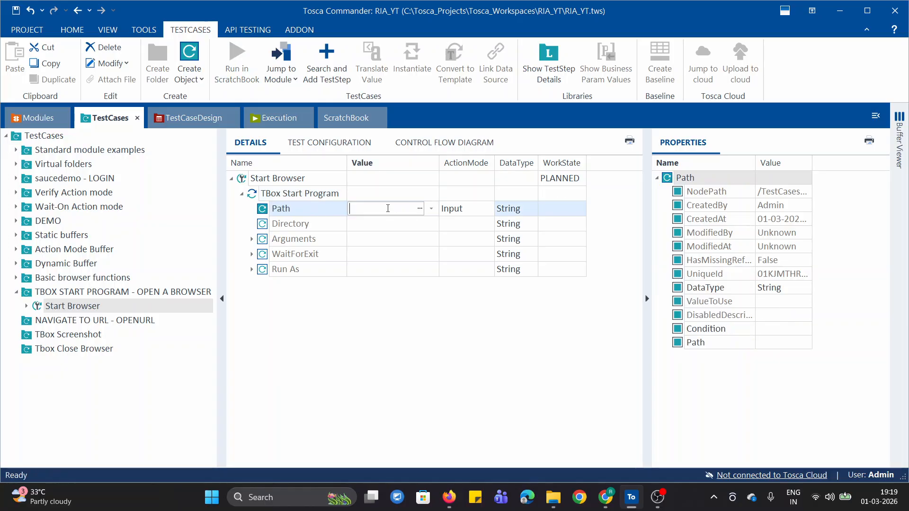
pyautogui.hotkey('ctrl', 'v')
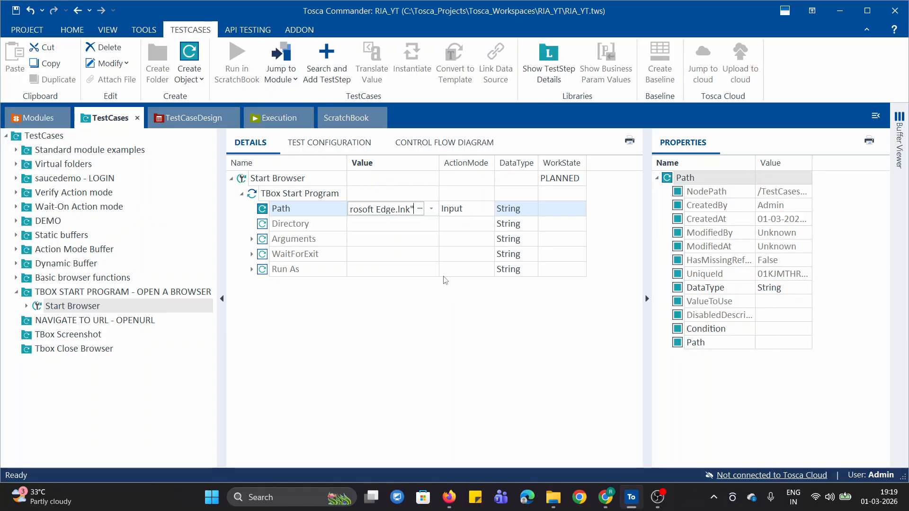
pyautogui.click(443, 341)
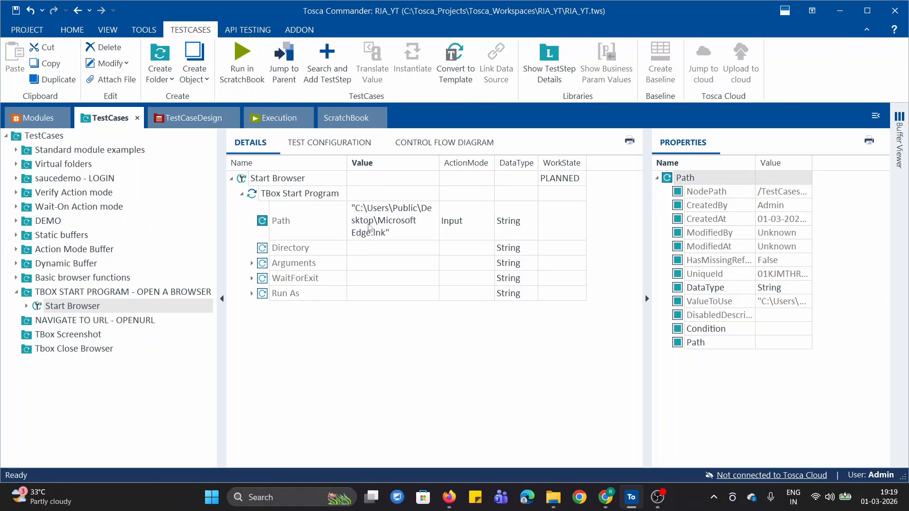
# Run the TBox Start Program test step in ScratchBook and open the ScratchBook results
pyautogui.rightClick(281, 196)
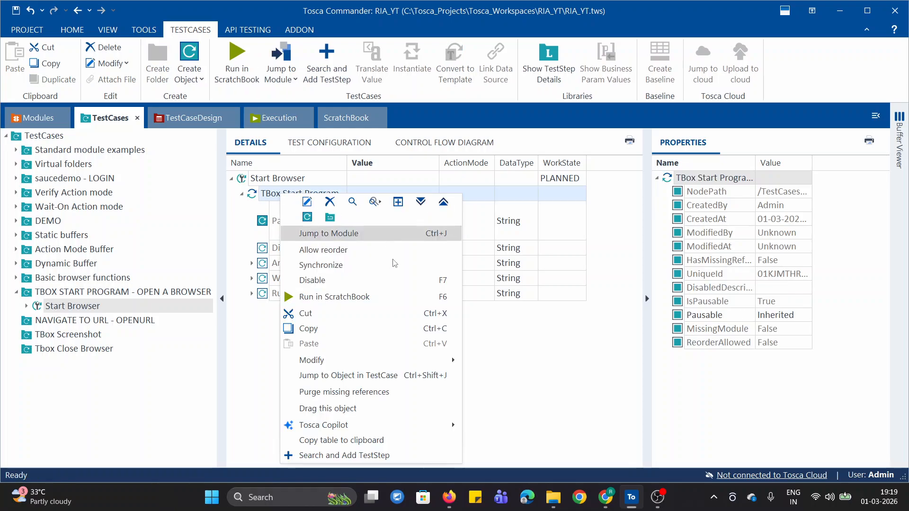
pyautogui.click(358, 296)
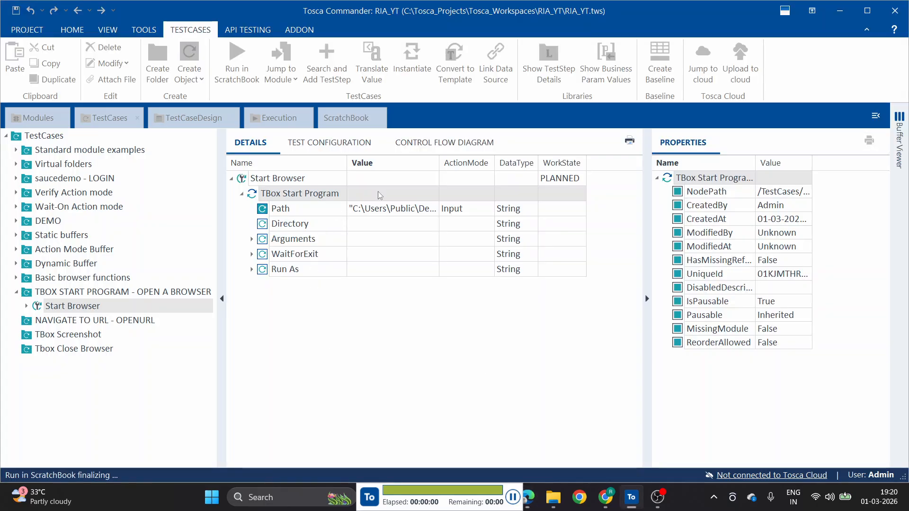
pyautogui.click(375, 125)
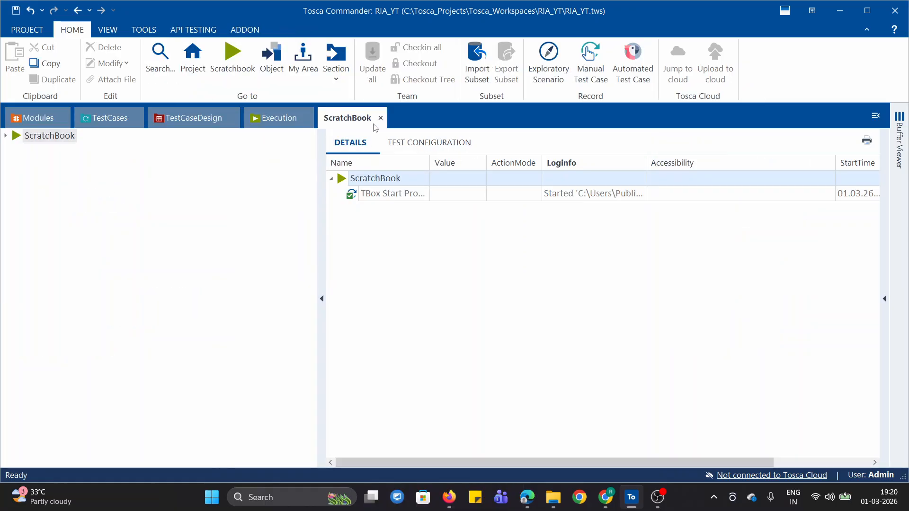
# Read the full Loginfo entry of the TBox Start Program run and check the taskbar for the started Edge browser
pyautogui.rightClick(410, 176)
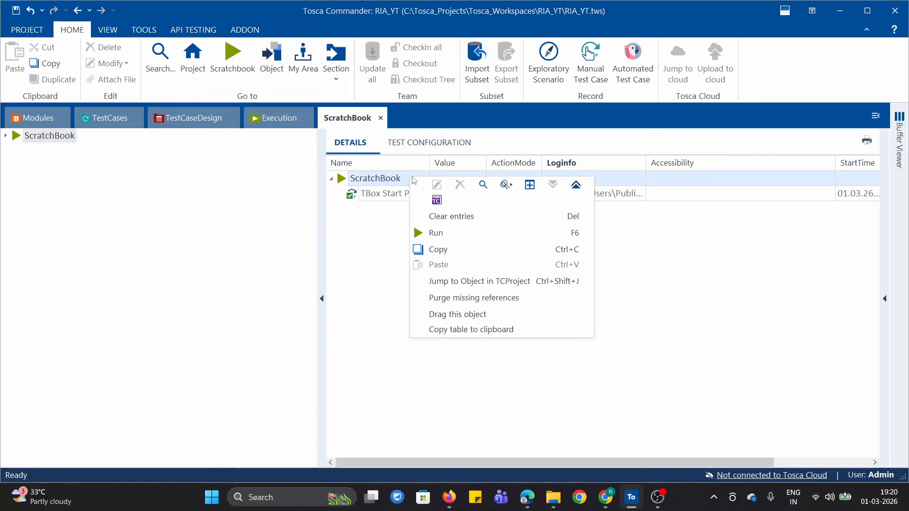
pyautogui.click(645, 221)
pyautogui.click(638, 195)
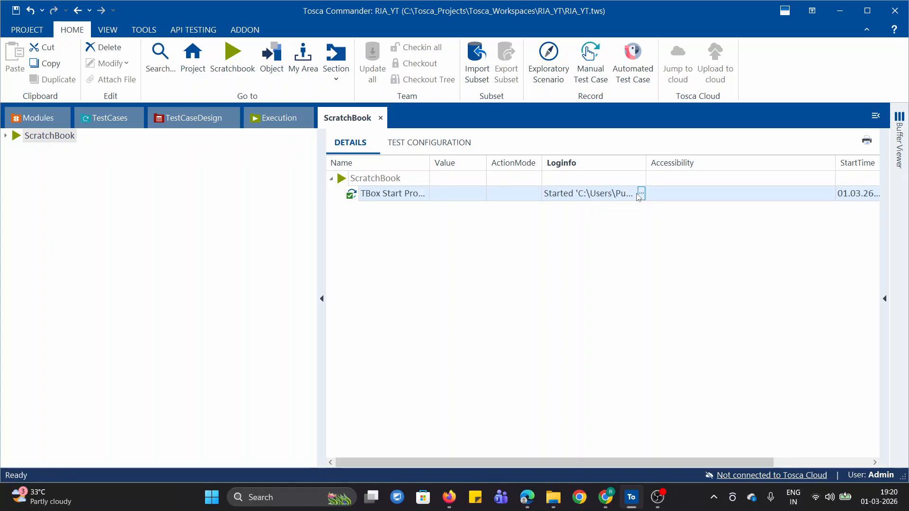
pyautogui.click(641, 194)
pyautogui.moveTo(578, 211); pyautogui.dragTo(836, 220)
pyautogui.click(690, 262)
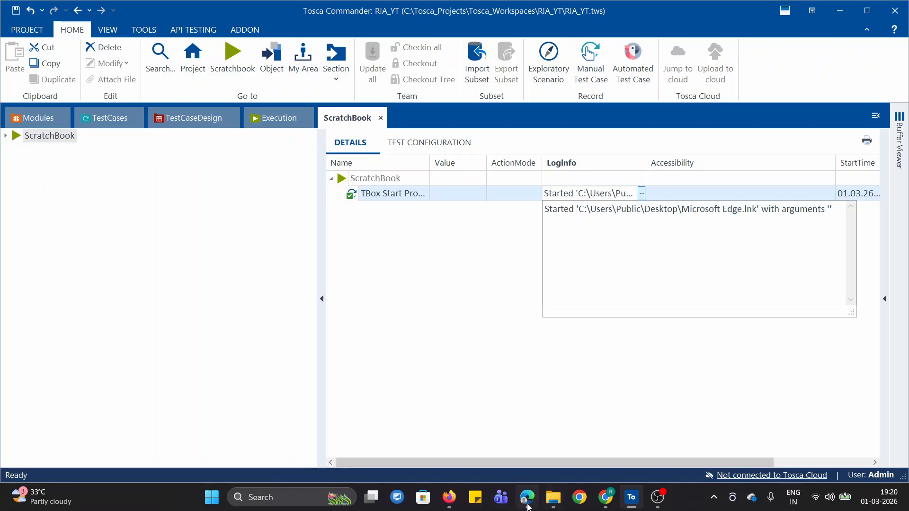
pyautogui.moveTo(528, 498)
pyautogui.moveTo(533, 442)
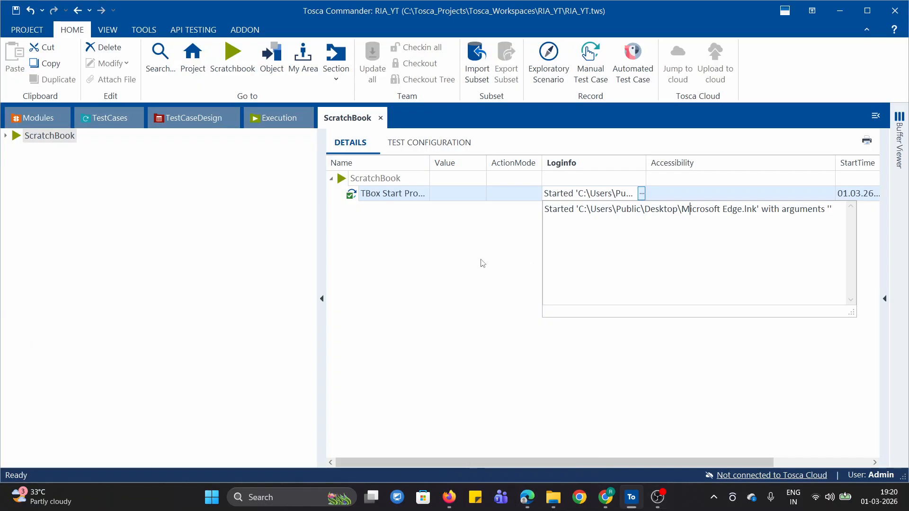
pyautogui.click(458, 266)
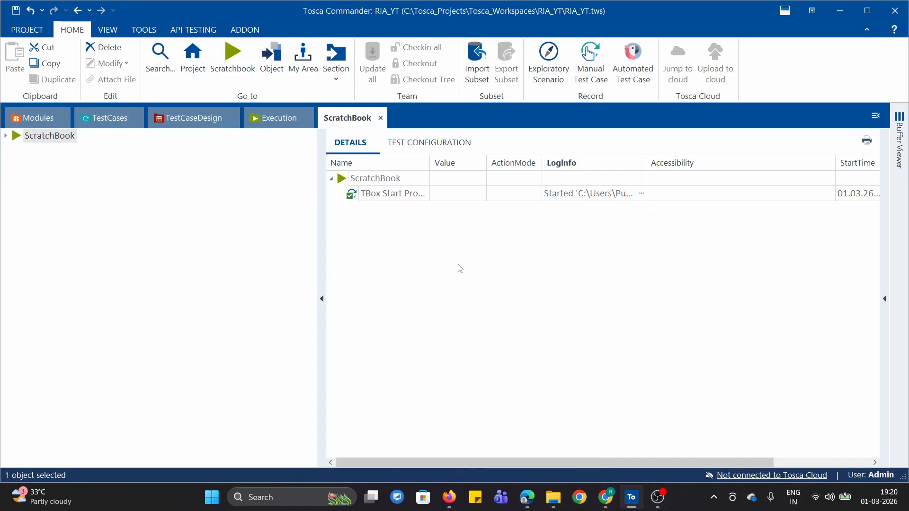
# Return to the test cases, collapse the TBOX START PROGRAM - OPEN A BROWSER folder and select the NAVIGATE TO URL - OPENURL folder
pyautogui.click(97, 119)
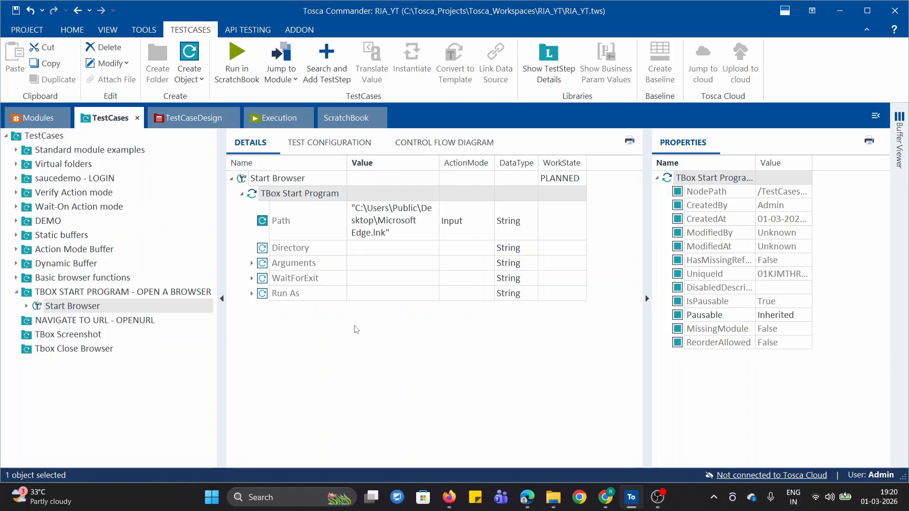
pyautogui.click(242, 195)
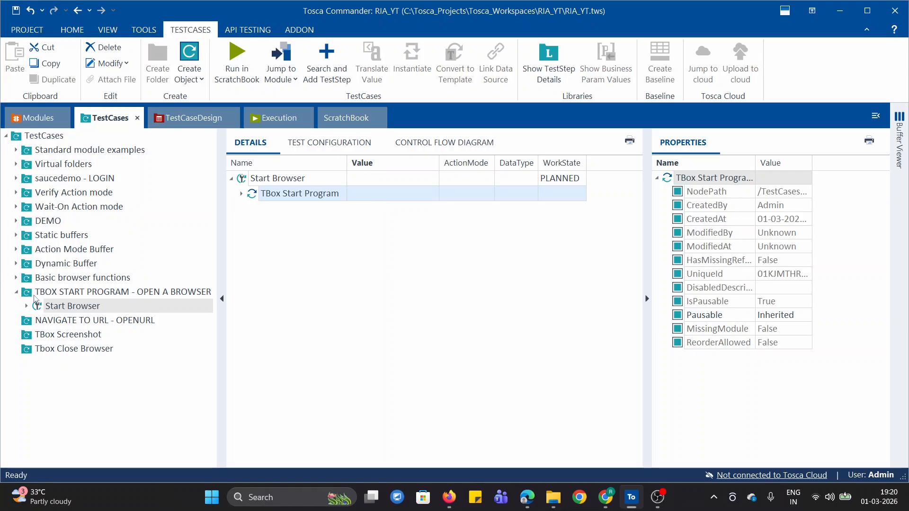
pyautogui.click(16, 292)
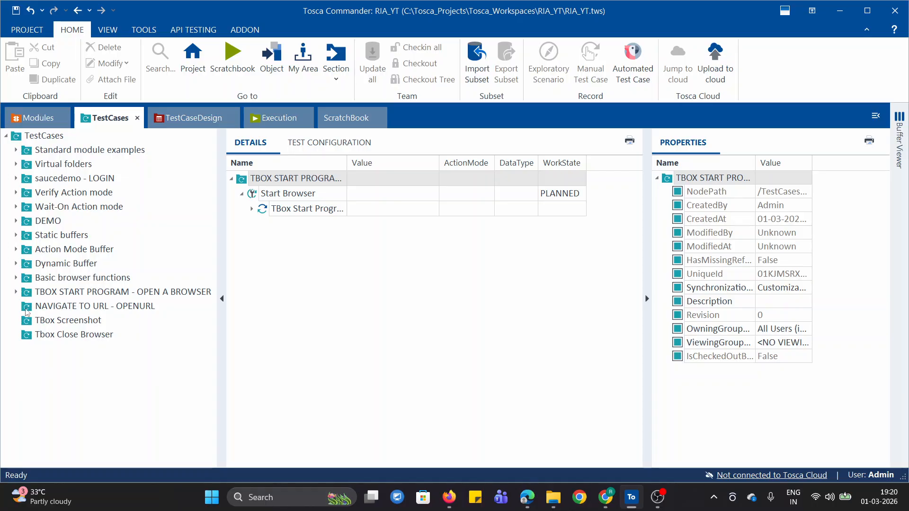
pyautogui.click(27, 312)
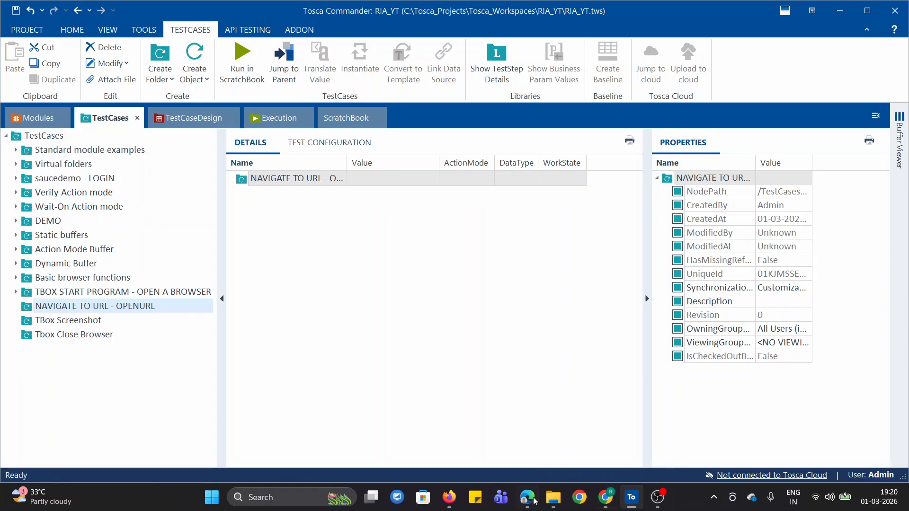
# Switch to Chrome and examine the username and password fields on the Swag Labs login page at saucedemo.com
pyautogui.click(605, 498)
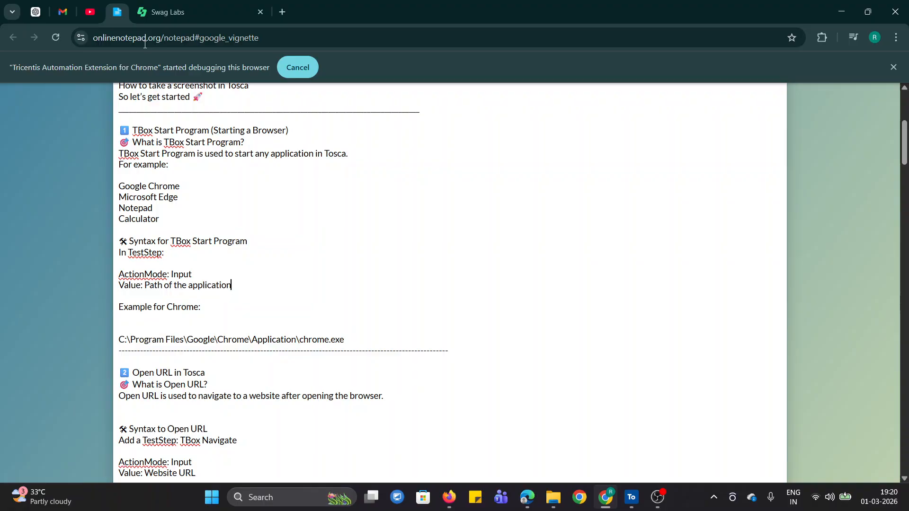
pyautogui.click(184, 3)
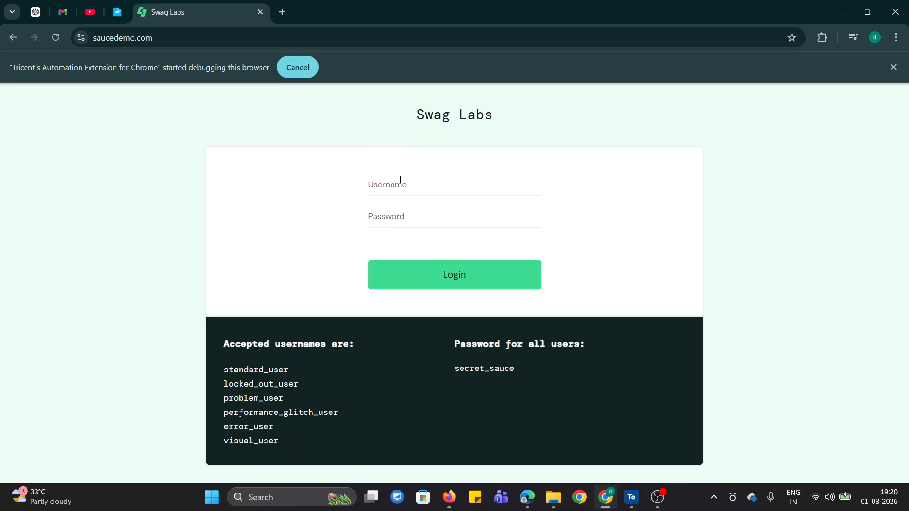
pyautogui.click(414, 188)
pyautogui.click(390, 214)
pyautogui.moveTo(632, 497)
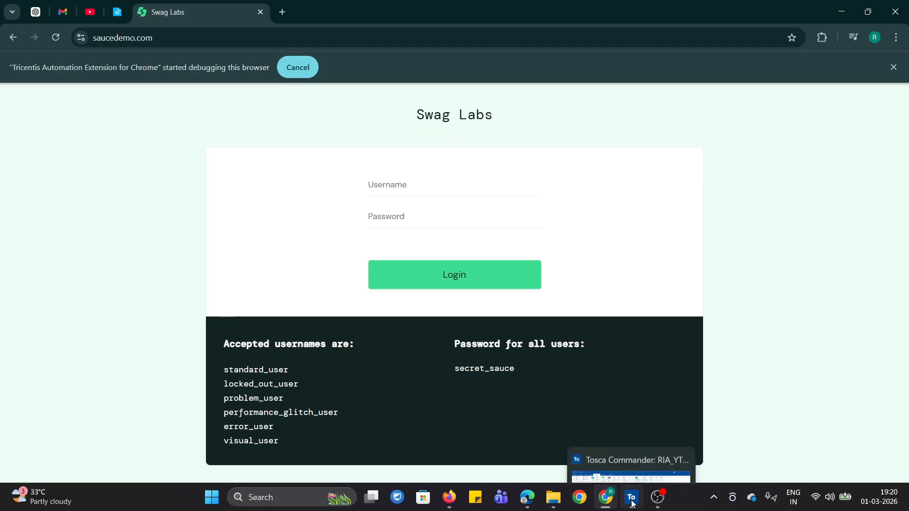
# Switch back to Tosca Commander and create a test case named Open URL in the NAVIGATE TO URL - OPENURL folder
pyautogui.click(621, 455)
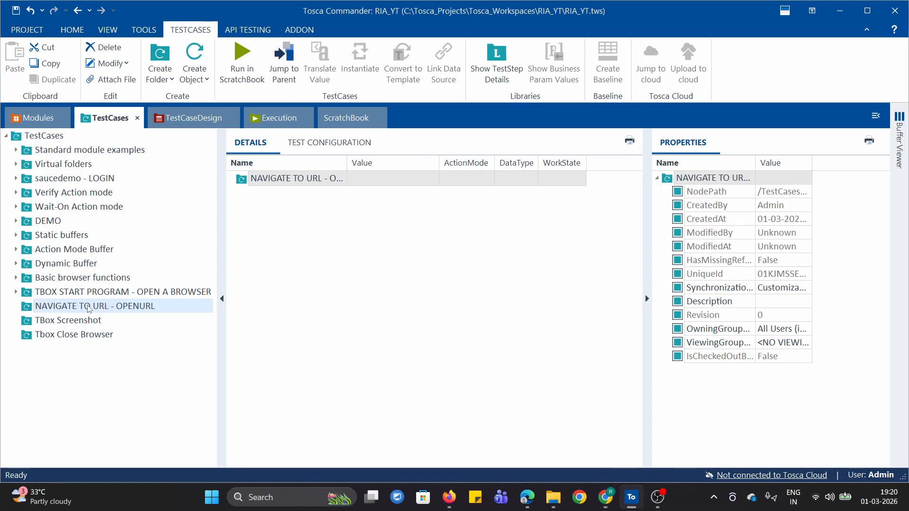
pyautogui.rightClick(61, 310)
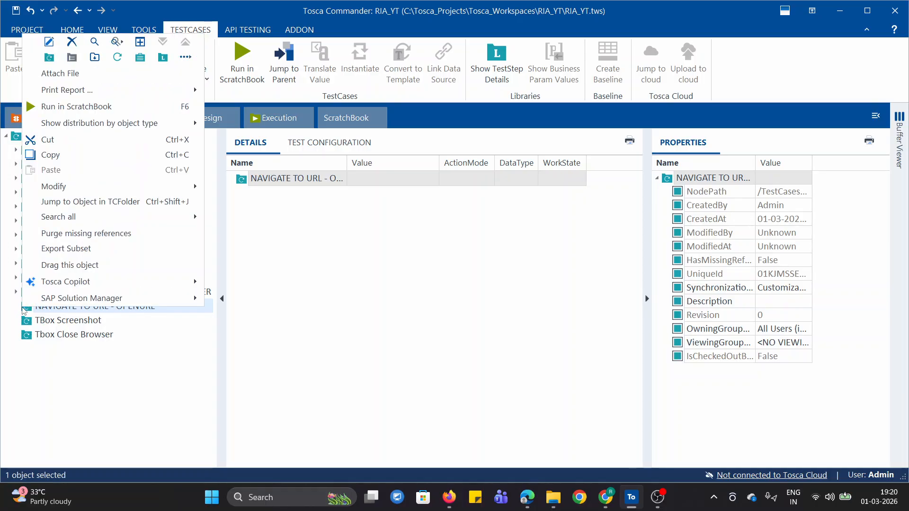
pyautogui.click(118, 57)
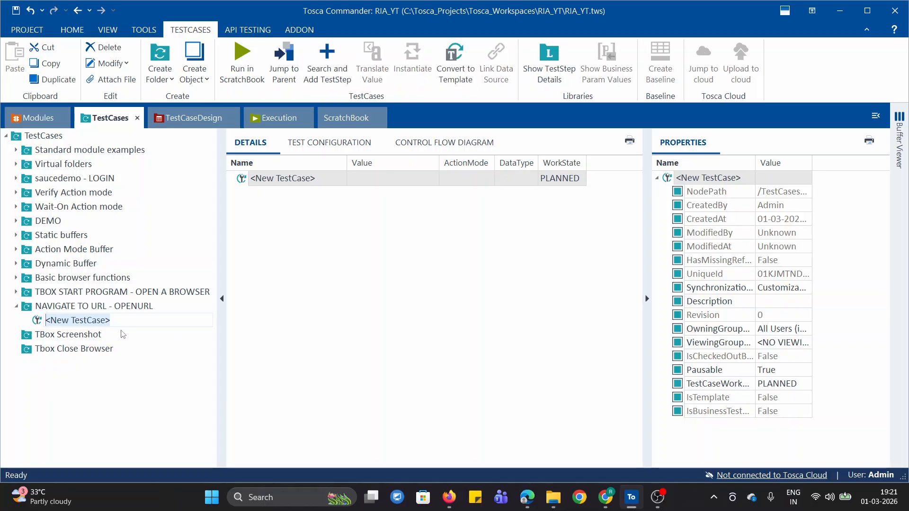
pyautogui.write('Op')
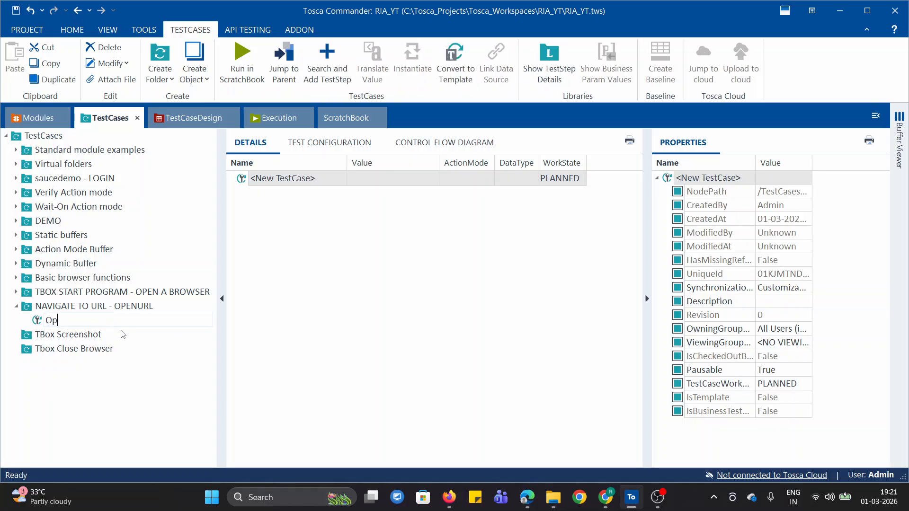
pyautogui.write('en URL')
pyautogui.press('Return')
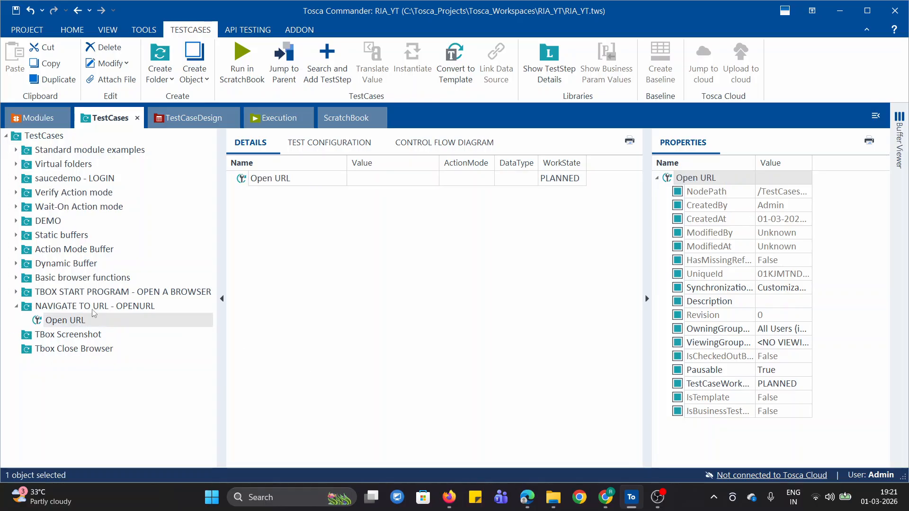
# Search for "URL" among the available test steps and add OpenUrl to the Open URL test case
pyautogui.rightClick(33, 320)
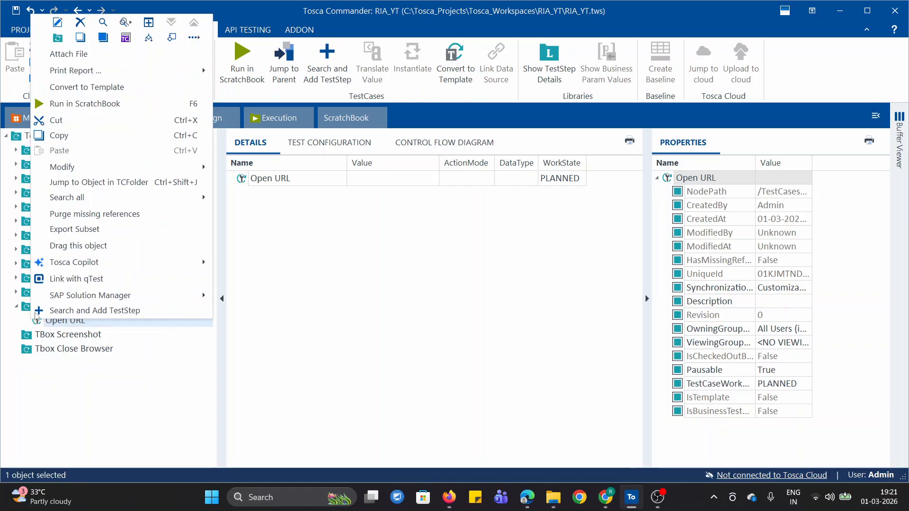
pyautogui.click(82, 312)
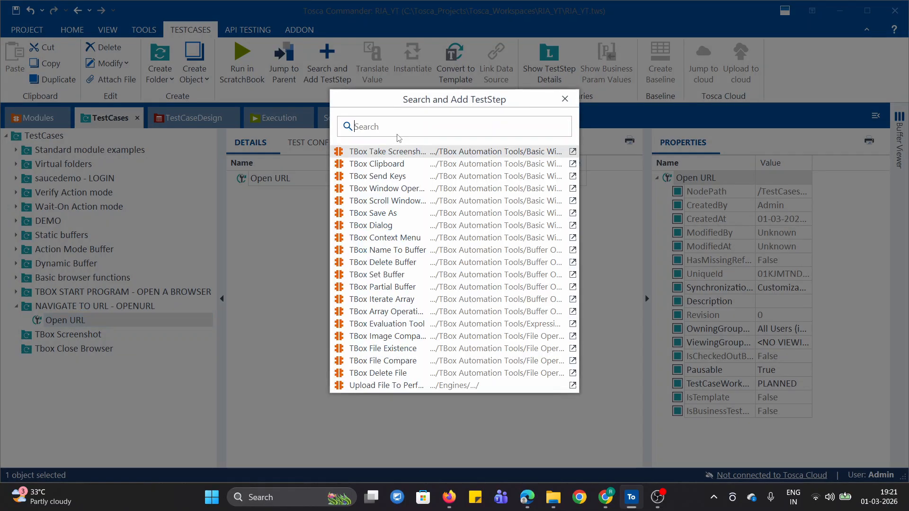
pyautogui.write('URL')
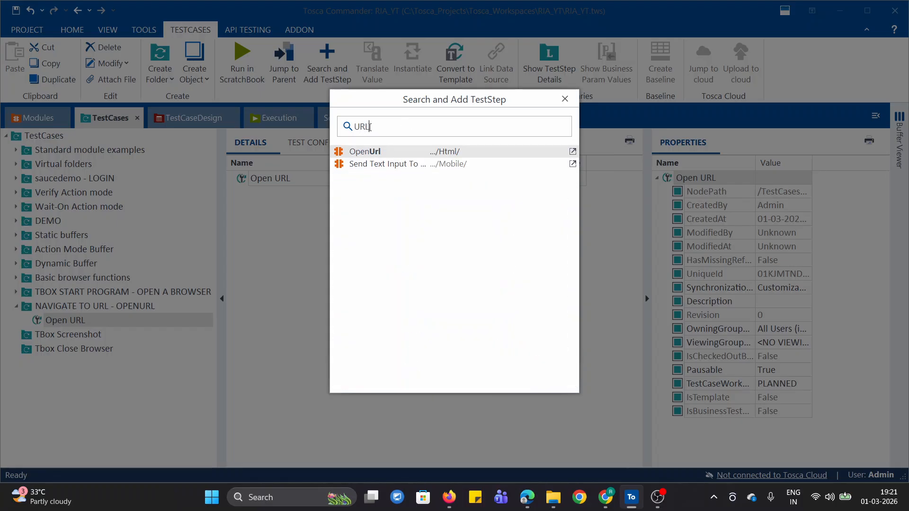
pyautogui.click(367, 154)
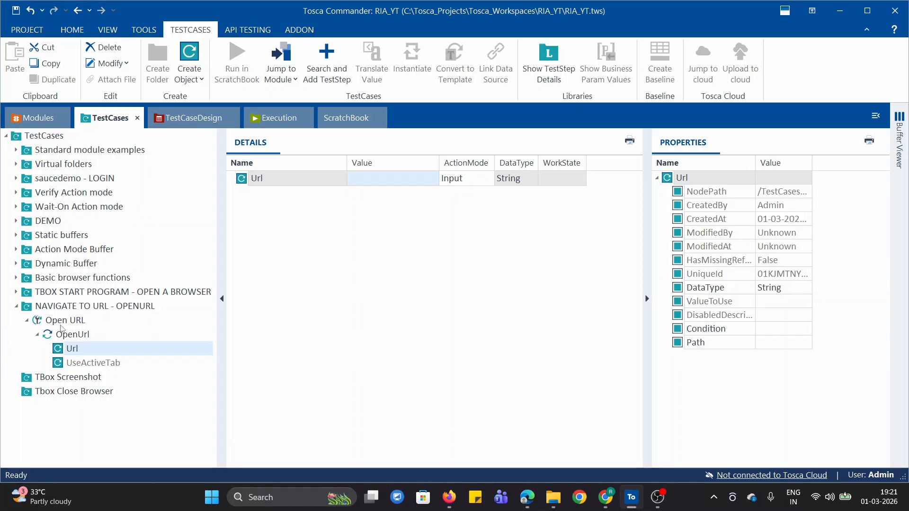
pyautogui.click(62, 324)
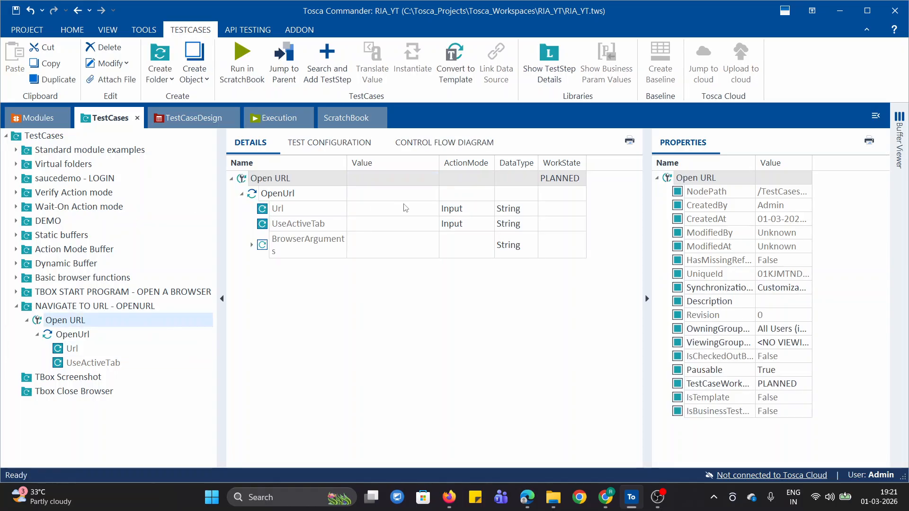
pyautogui.click(396, 210)
pyautogui.click(402, 210)
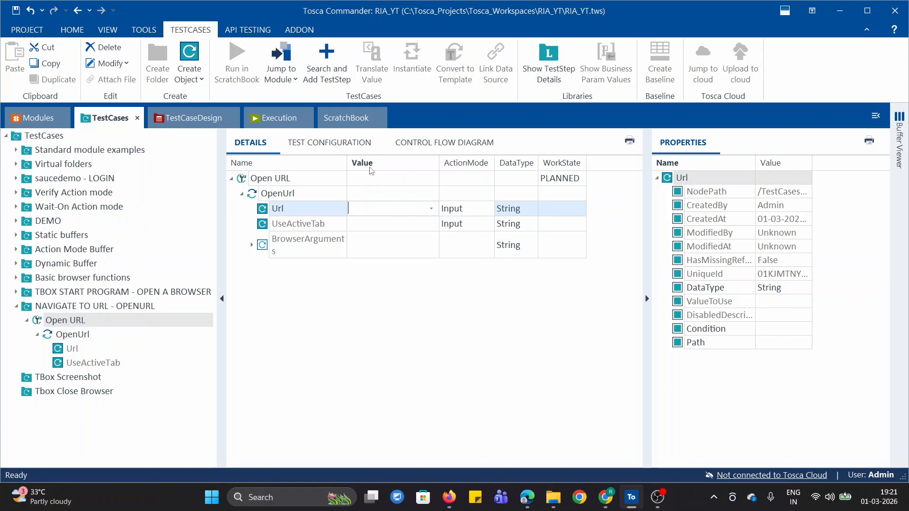
pyautogui.click(605, 505)
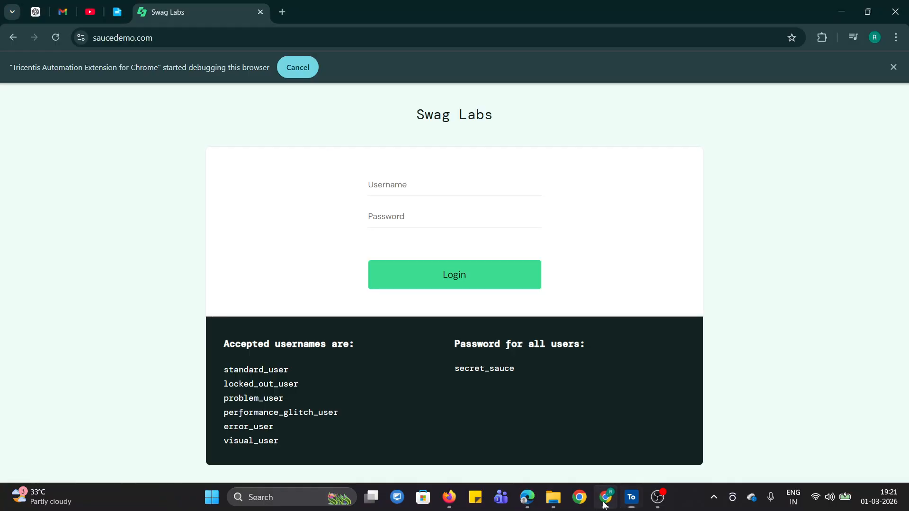
pyautogui.click(161, 37)
pyautogui.hotkey('ctrl', 'c')
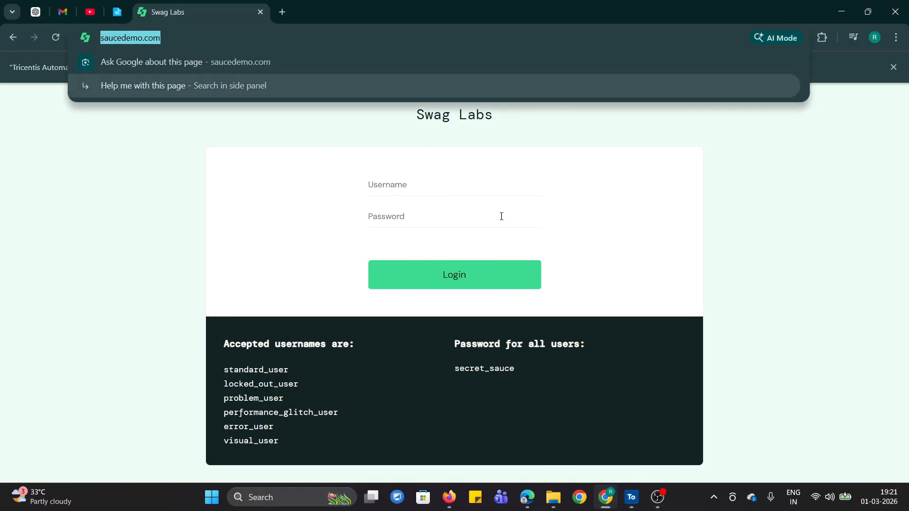
pyautogui.click(631, 497)
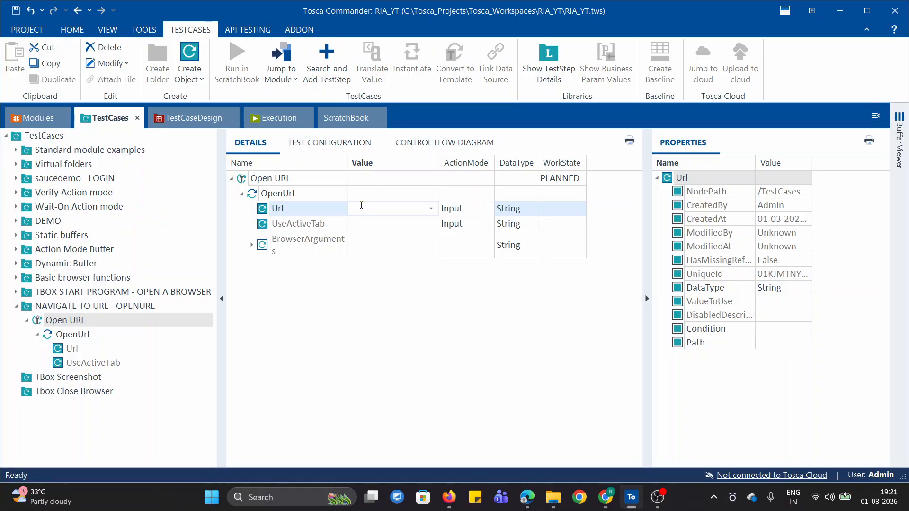
pyautogui.hotkey('ctrl', 'v')
pyautogui.click(422, 338)
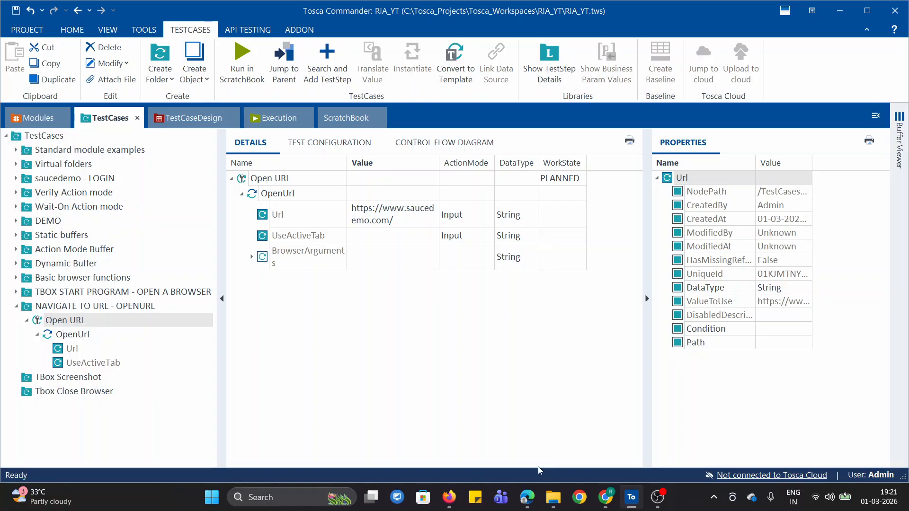
# Close the open Edge window and run the OpenUrl test step in ScratchBook
pyautogui.moveTo(527, 498)
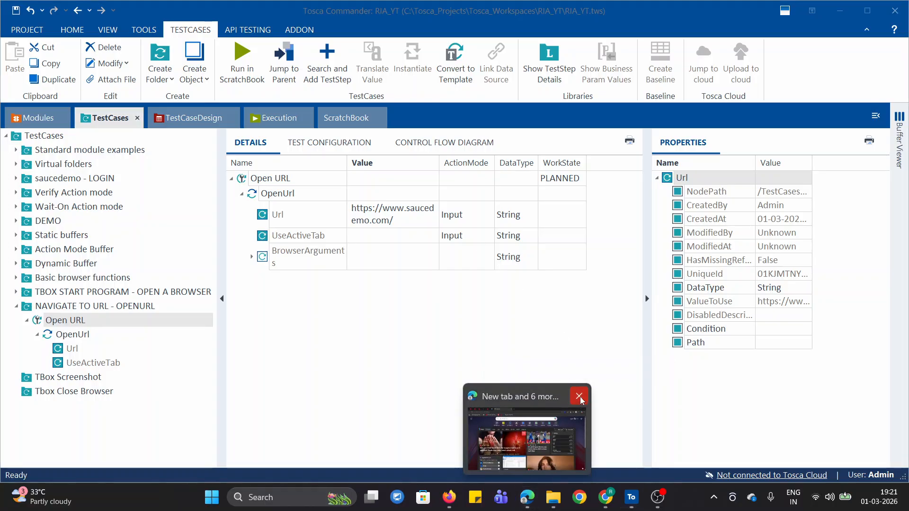
pyautogui.click(580, 399)
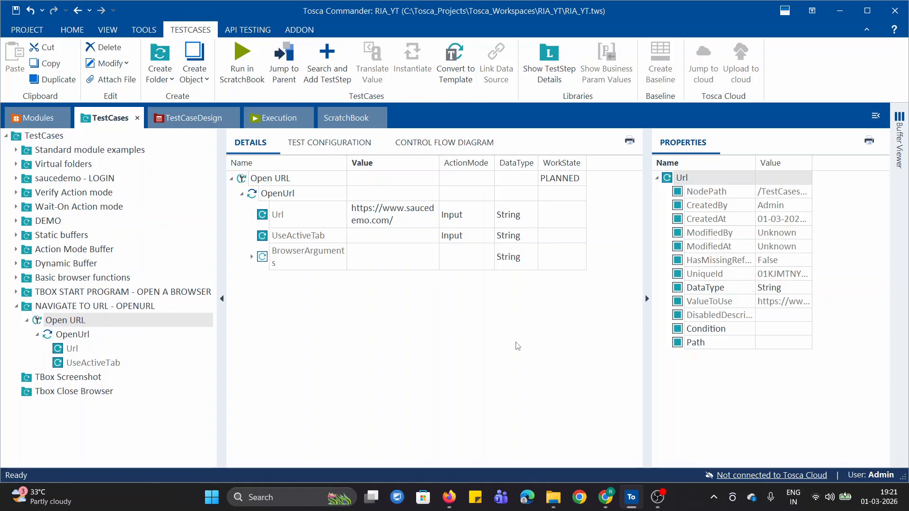
pyautogui.rightClick(276, 195)
pyautogui.click(339, 294)
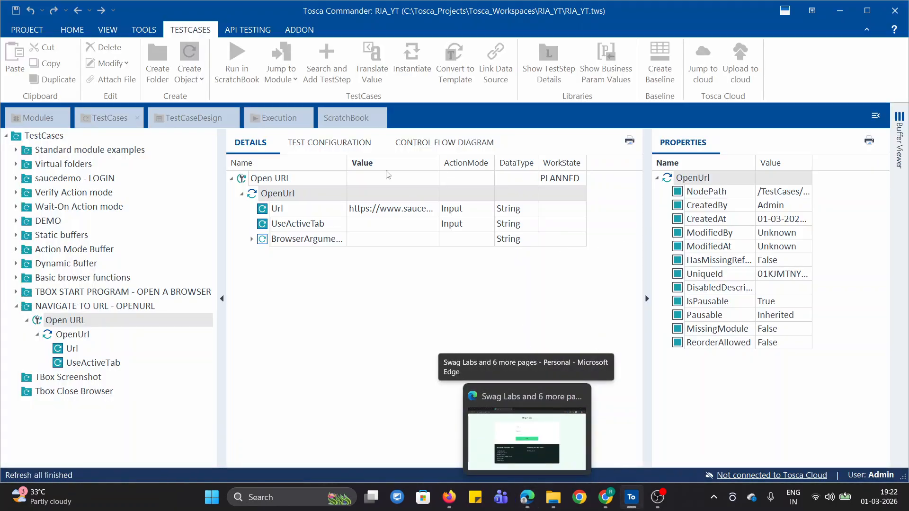
# Examine the full Loginfo text of the OpenUrl run in ScratchBook
pyautogui.click(343, 118)
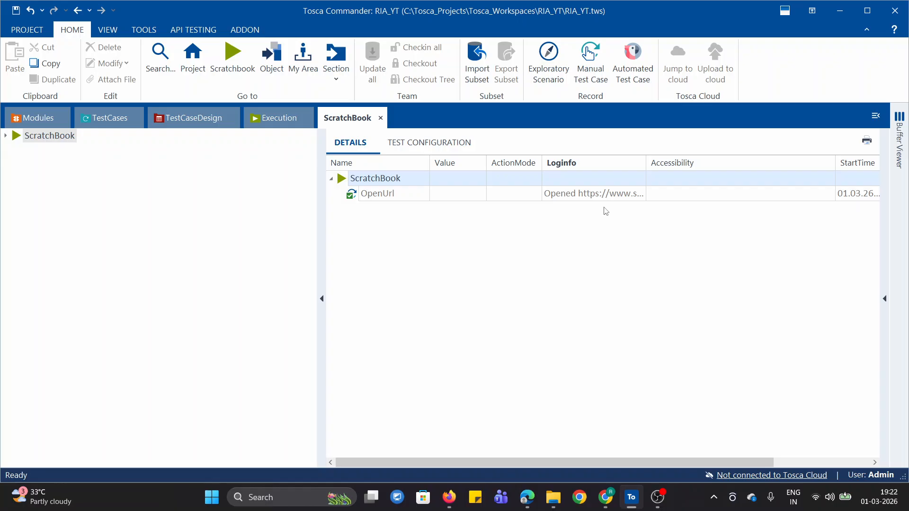
pyautogui.click(630, 195)
pyautogui.click(641, 193)
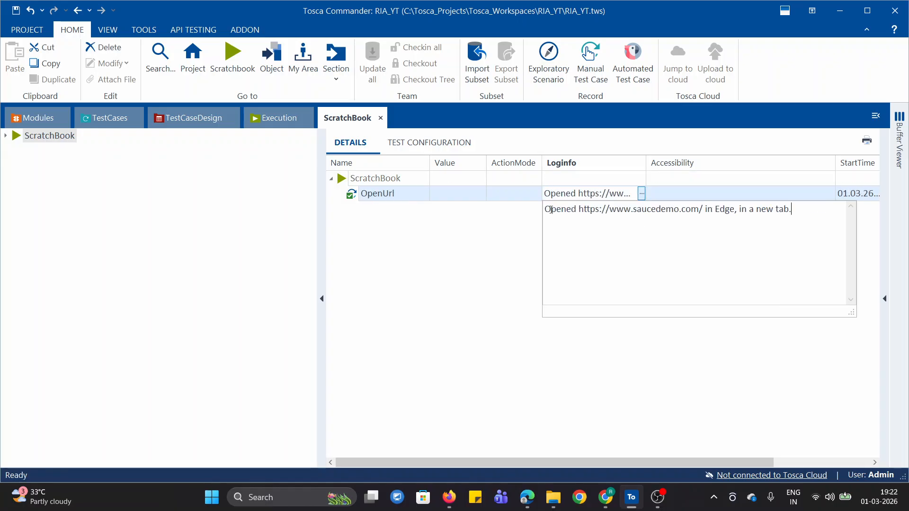
pyautogui.moveTo(549, 209); pyautogui.dragTo(797, 215)
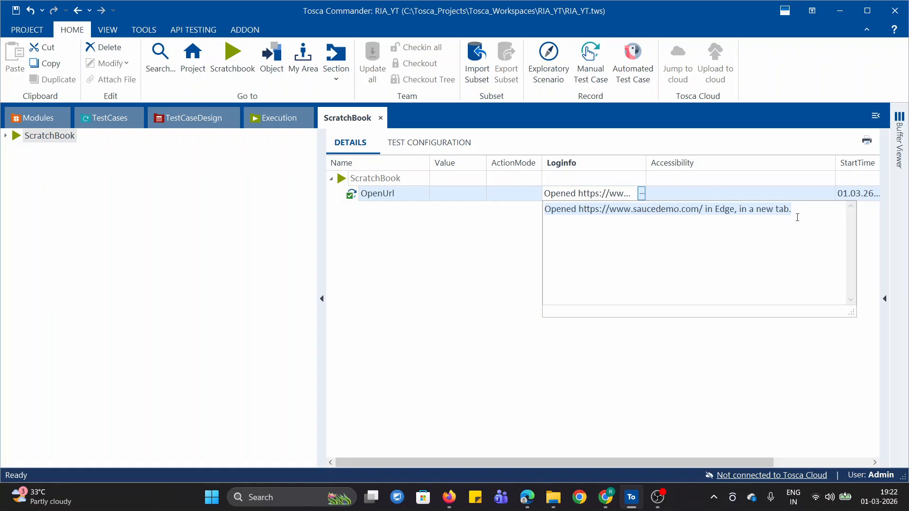
pyautogui.click(521, 286)
# Close the Edge window with the Swag Labs page, then return to the test cases and collapse the NAVIGATE TO URL - OPENURL folder
pyautogui.click(527, 497)
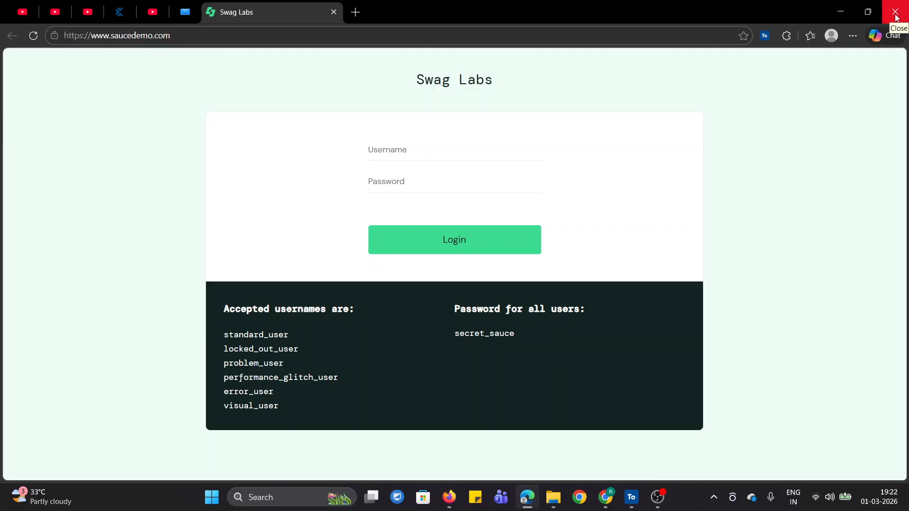
pyautogui.hotkey('alt', 'F4')
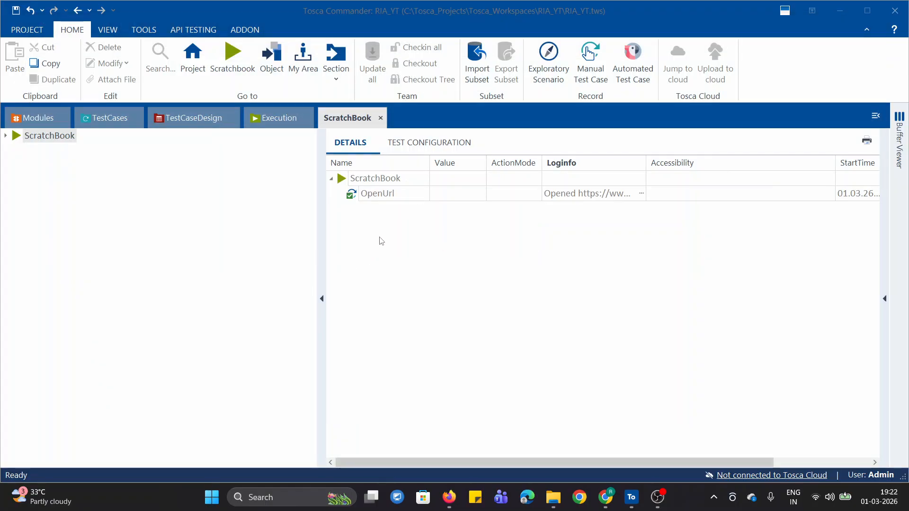
pyautogui.click(98, 117)
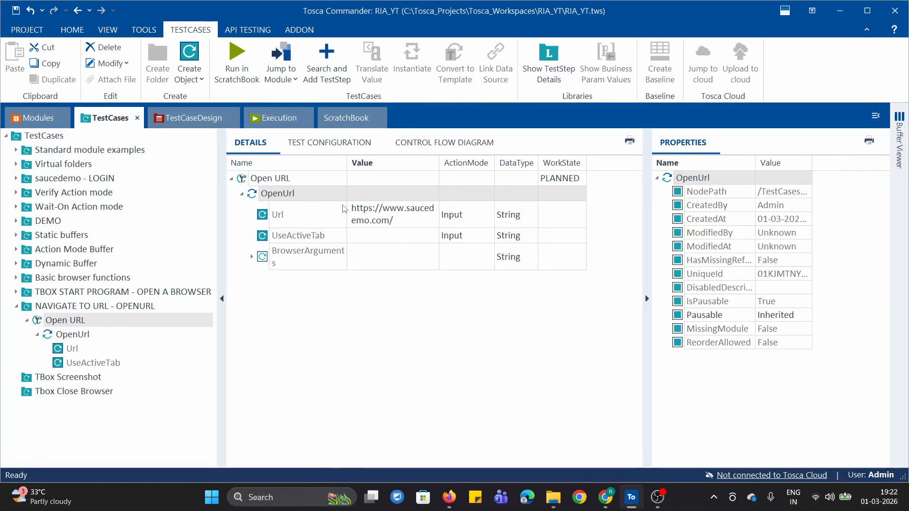
pyautogui.click(26, 321)
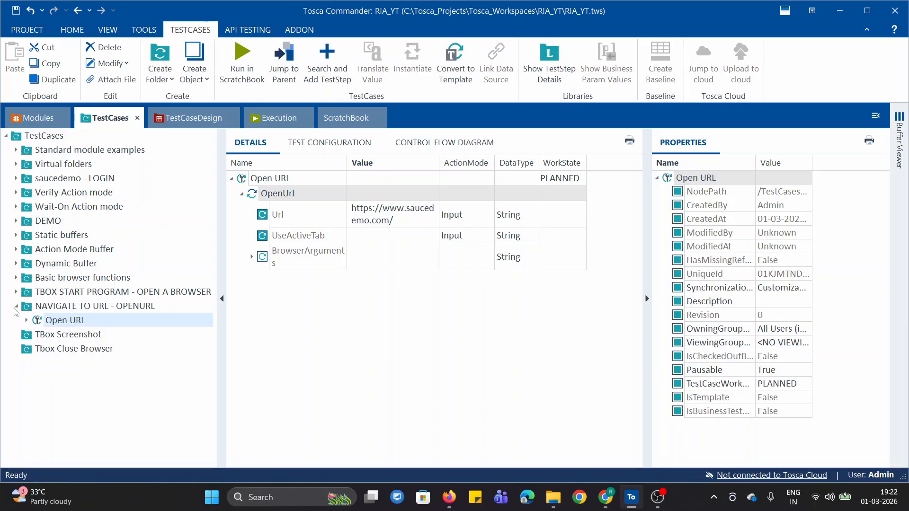
pyautogui.click(16, 307)
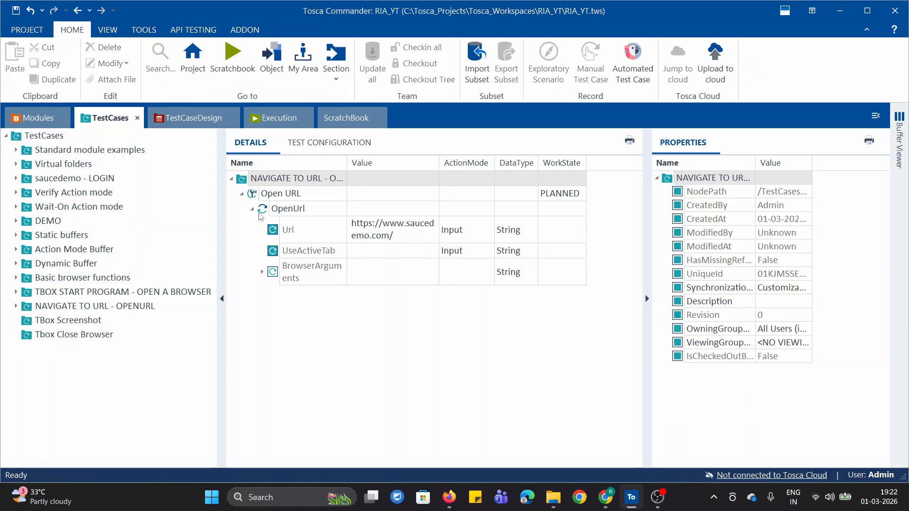
pyautogui.click(252, 209)
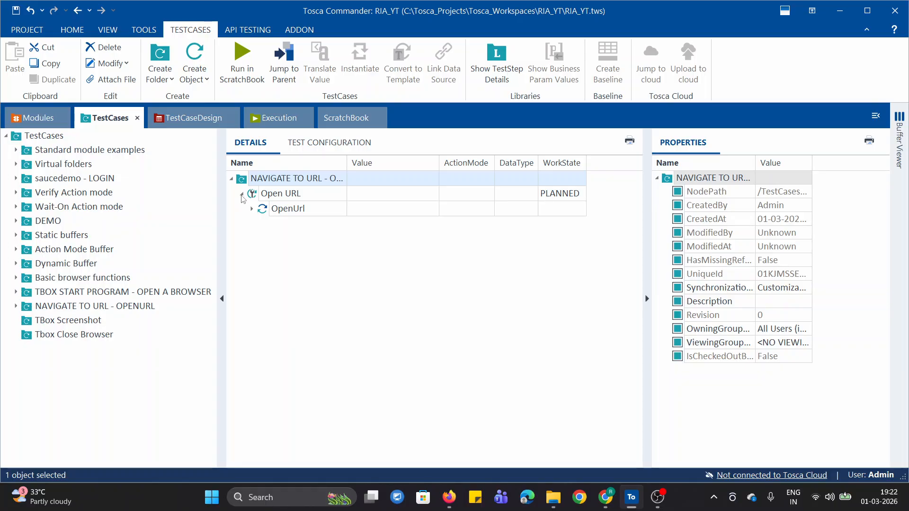
pyautogui.click(242, 194)
pyautogui.click(232, 178)
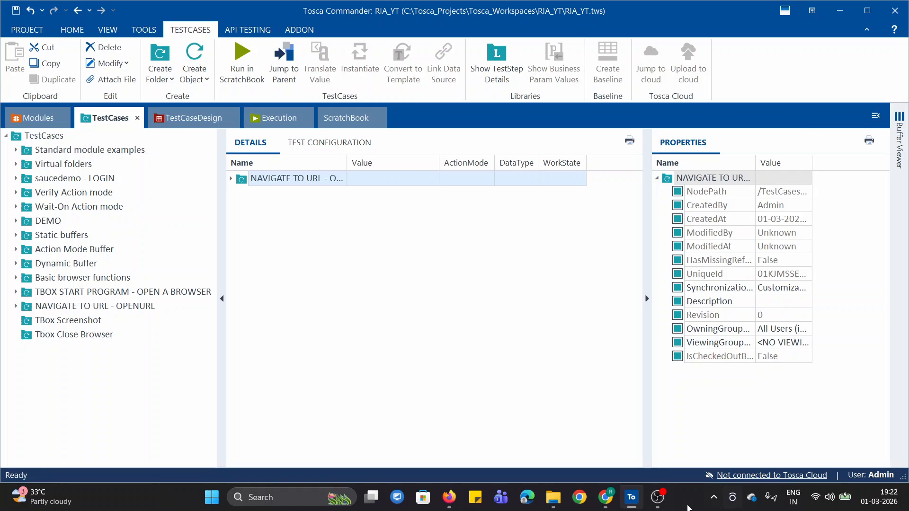
# Switch to the online notepad in Chrome and delete the In Video Explanation section from the Open URL notes
pyautogui.click(600, 499)
pyautogui.click(124, 16)
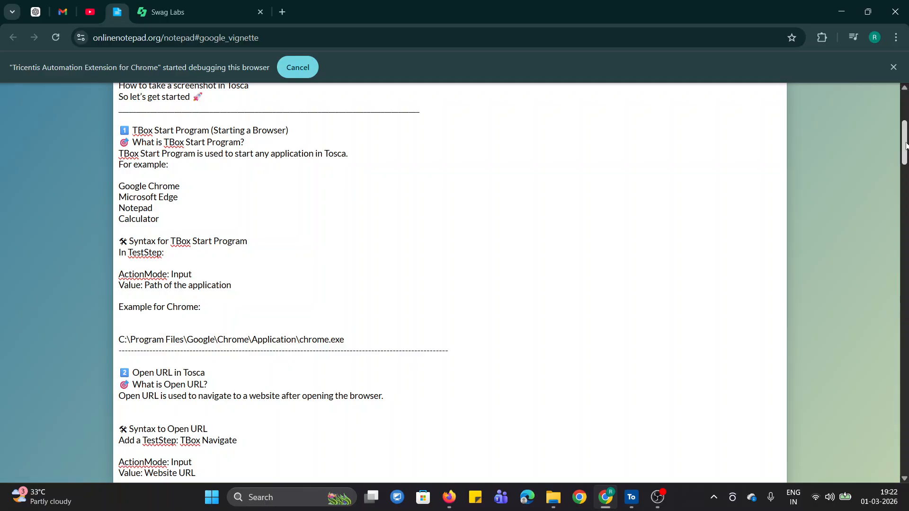
pyautogui.scroll(-5, 906, 144)
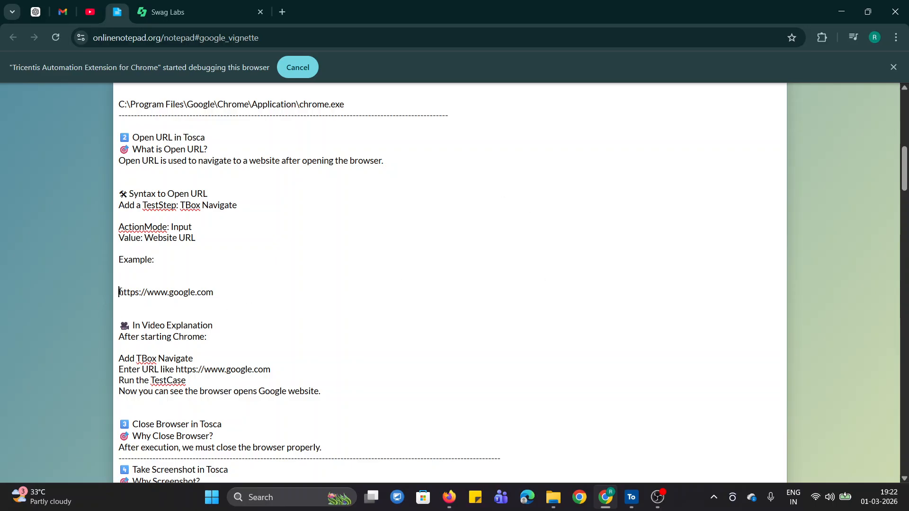
pyautogui.moveTo(120, 292); pyautogui.dragTo(210, 292)
pyautogui.click(238, 313)
pyautogui.moveTo(113, 326); pyautogui.dragTo(349, 408)
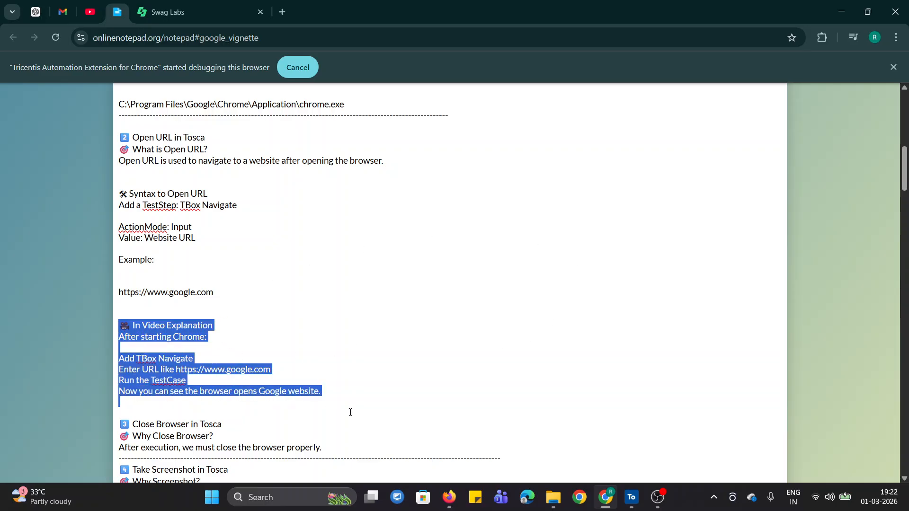
pyautogui.press('BackSpace')
pyautogui.press('BackSpace')
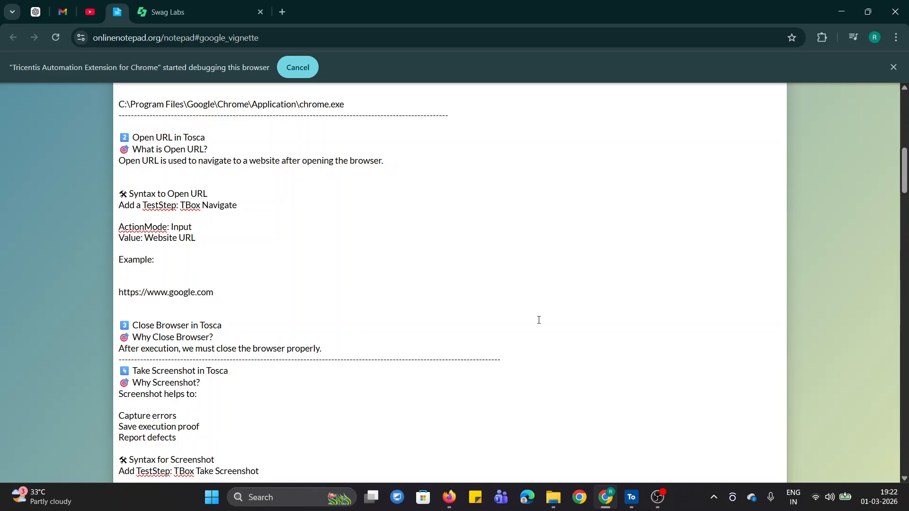
# Examine the Take Screenshot notes, including the TBox Take Screenshot test step and its file path value
pyautogui.scroll(-4, 449, 283)
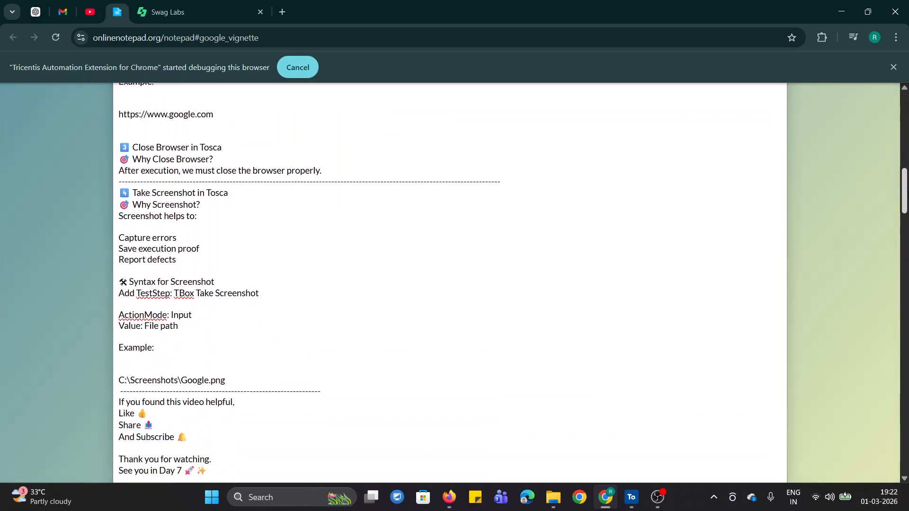
pyautogui.scroll(1, 244, 284)
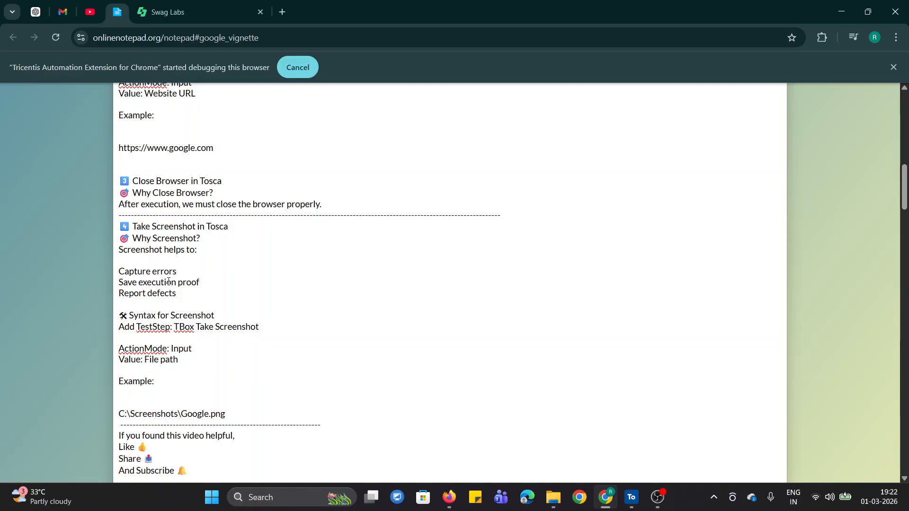
pyautogui.moveTo(175, 327); pyautogui.dragTo(261, 326)
pyautogui.click(219, 381)
pyautogui.moveTo(147, 358); pyautogui.dragTo(188, 357)
pyautogui.click(347, 394)
# Switch back to Tosca Commander and create a test case named Screenshot in the TBox Screenshot folder
pyautogui.click(633, 507)
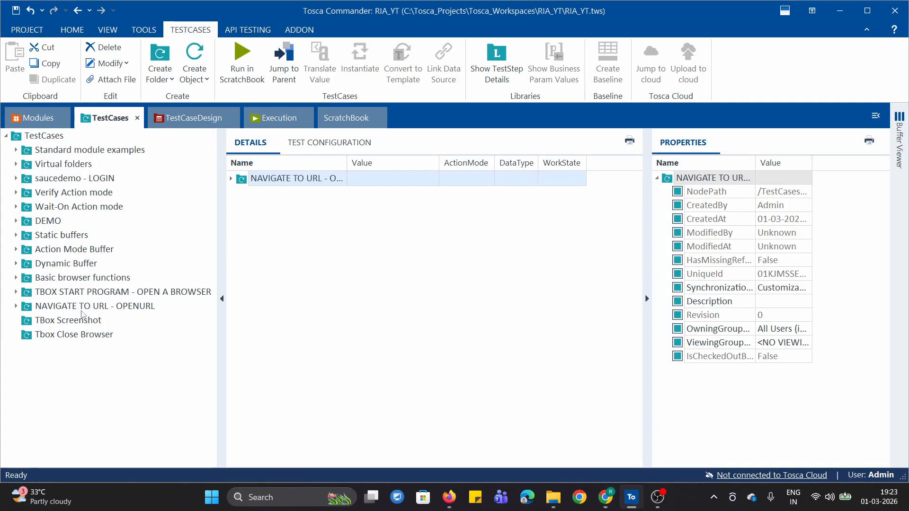
pyautogui.rightClick(34, 324)
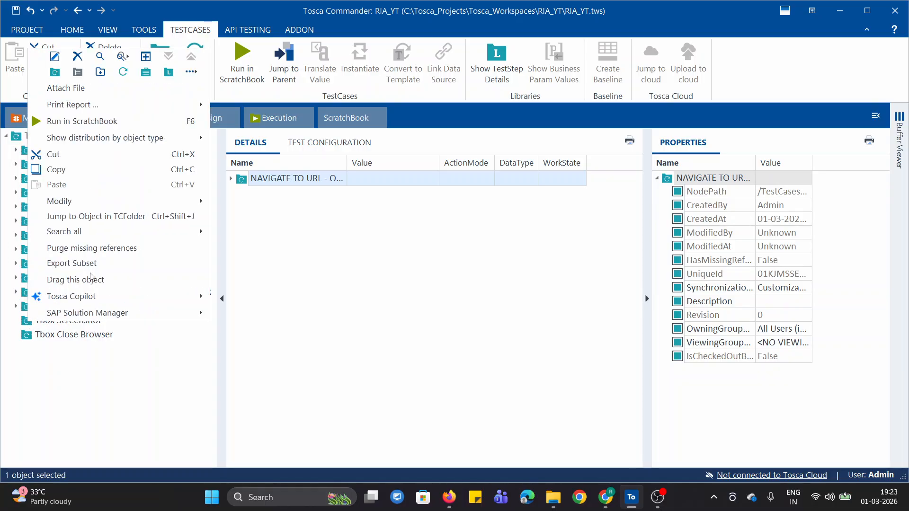
pyautogui.click(284, 320)
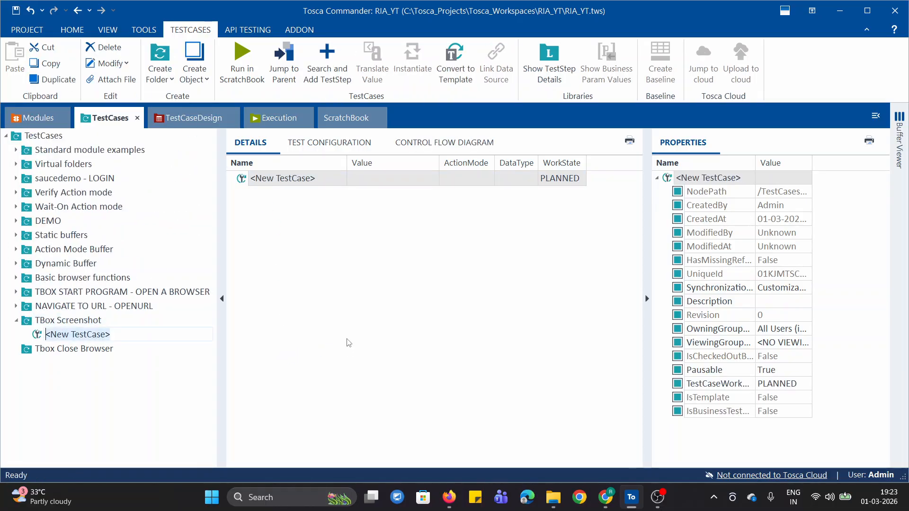
pyautogui.write('Screenshot')
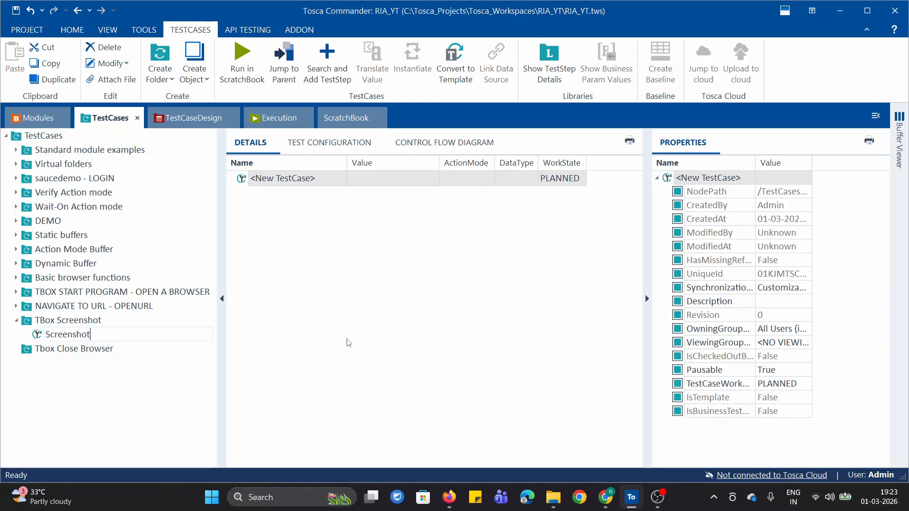
pyautogui.press('Return')
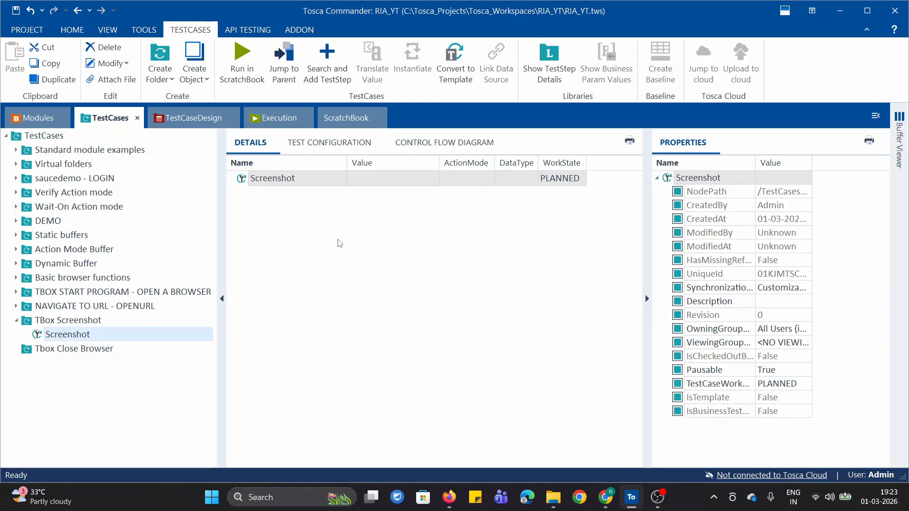
# Search the available test steps for "Screensho" and add TBox Take Screenshot to the Screenshot test case
pyautogui.rightClick(245, 184)
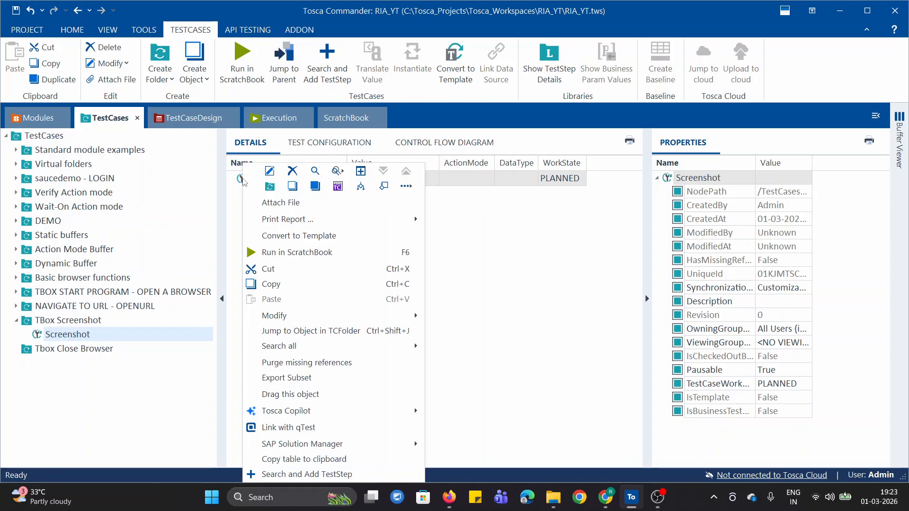
pyautogui.click(317, 470)
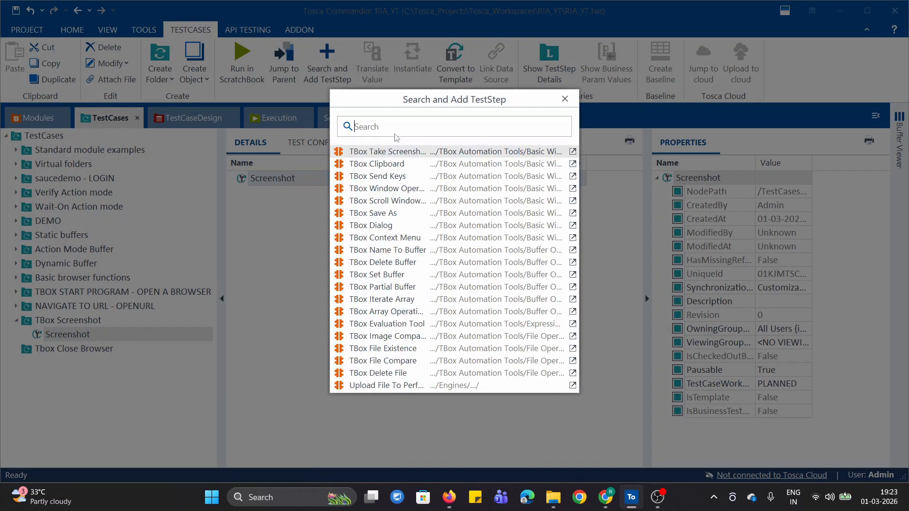
pyautogui.click(394, 127)
pyautogui.write('Screensho')
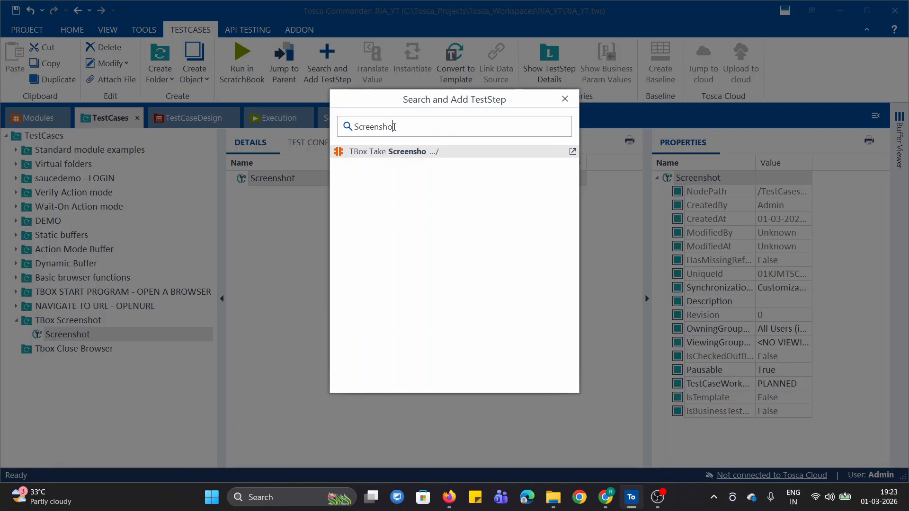
pyautogui.click(367, 150)
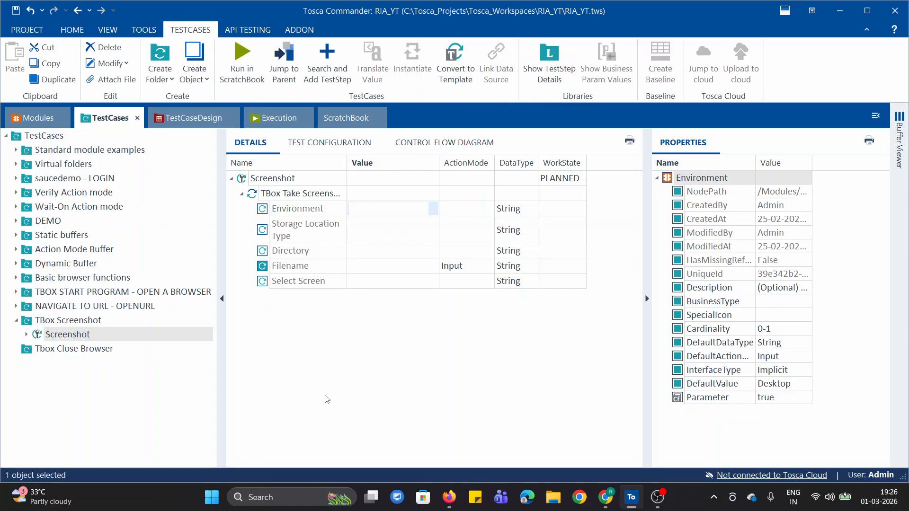
pyautogui.write('4')
pyautogui.press('BackSpace')
pyautogui.click(306, 351)
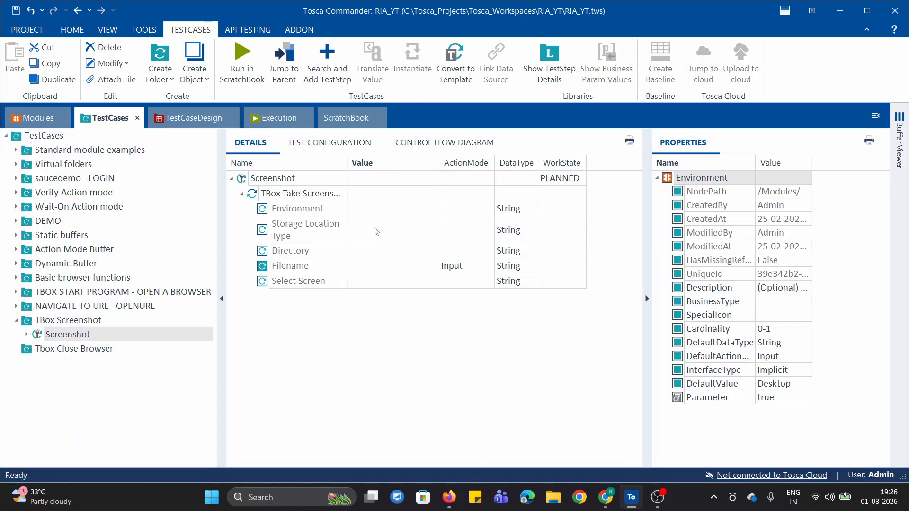
# Examine the available value options for Environment and Storage Location Type in the TBox Take Screenshot step
pyautogui.click(433, 208)
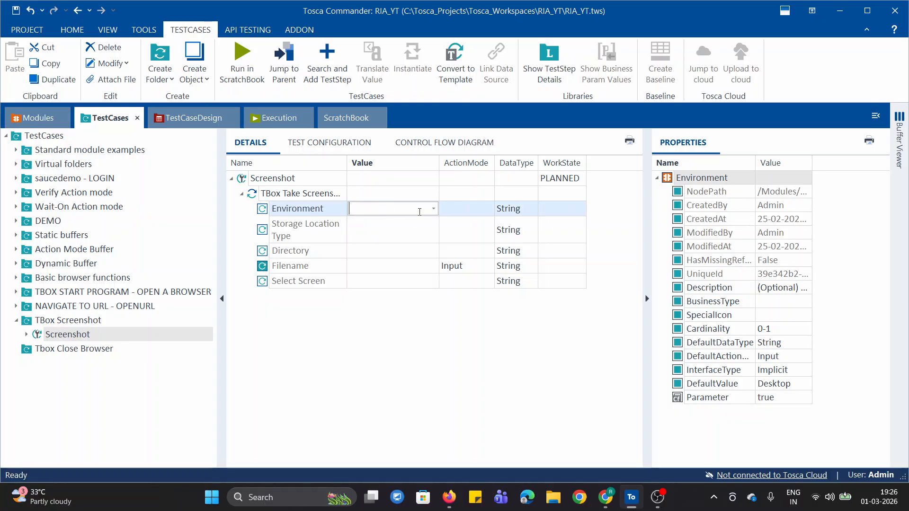
pyautogui.click(434, 209)
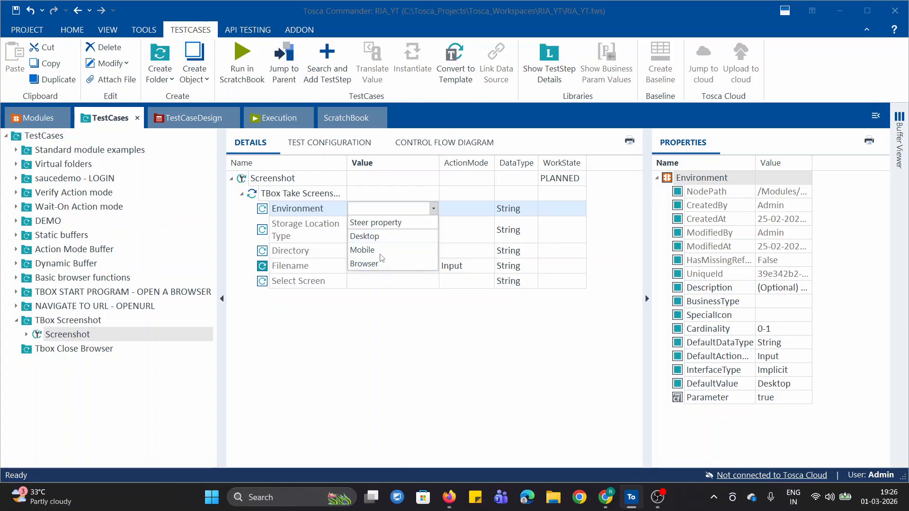
pyautogui.click(345, 370)
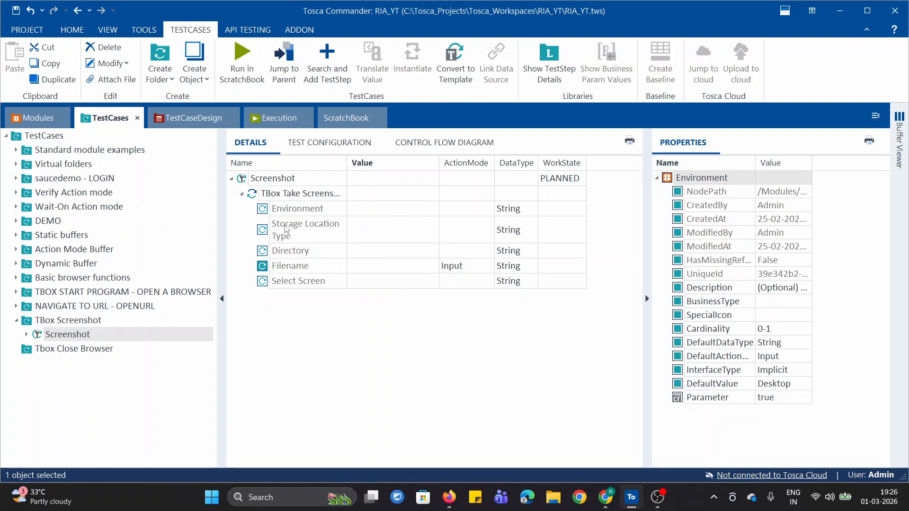
pyautogui.click(398, 232)
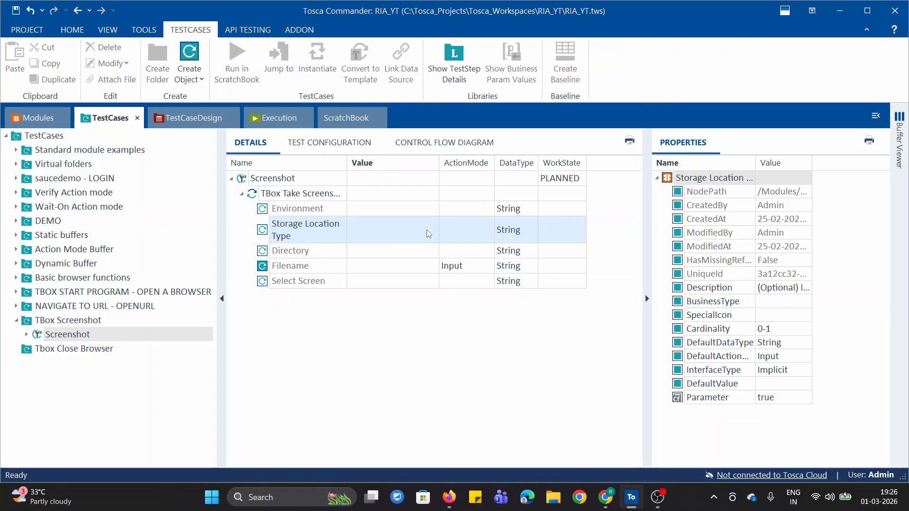
pyautogui.click(413, 239)
pyautogui.click(433, 231)
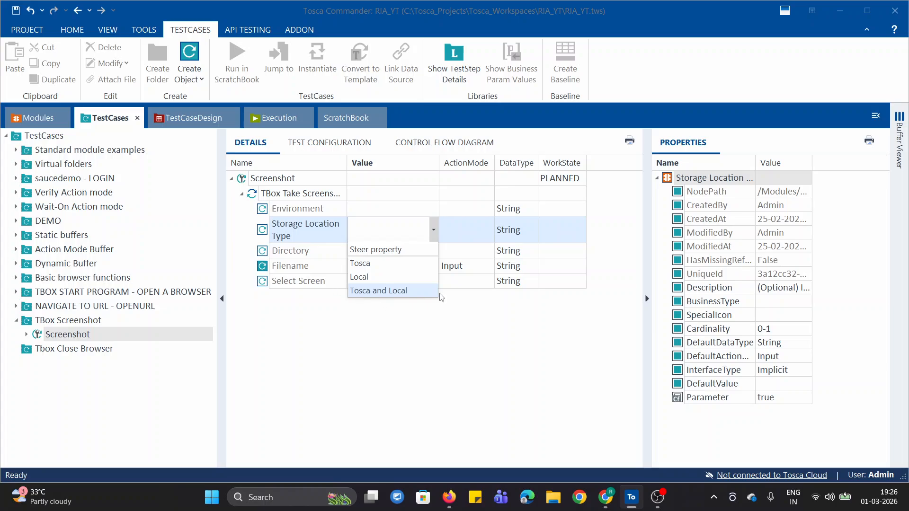
pyautogui.click(399, 323)
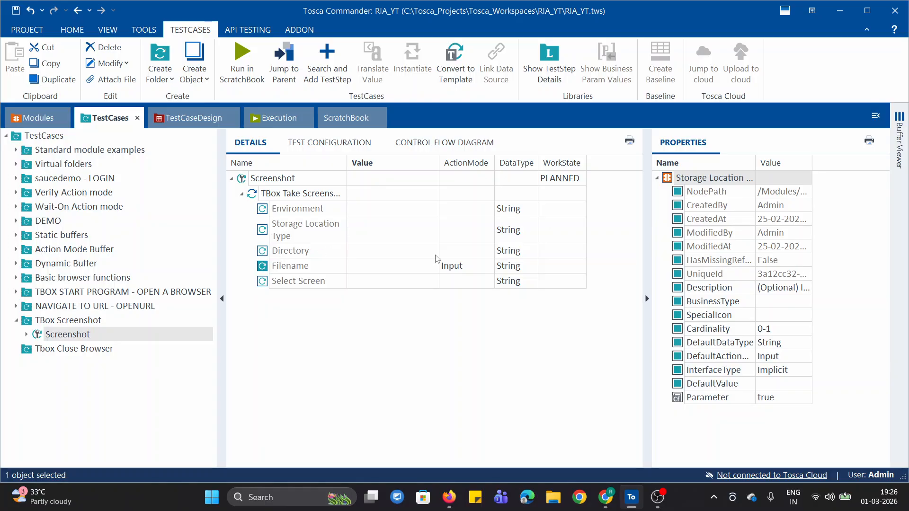
# Set the Directory value of the TBox Take Screenshot step to the TOSCA SCREENSHOT folder on the Desktop
pyautogui.click(361, 255)
pyautogui.click(362, 256)
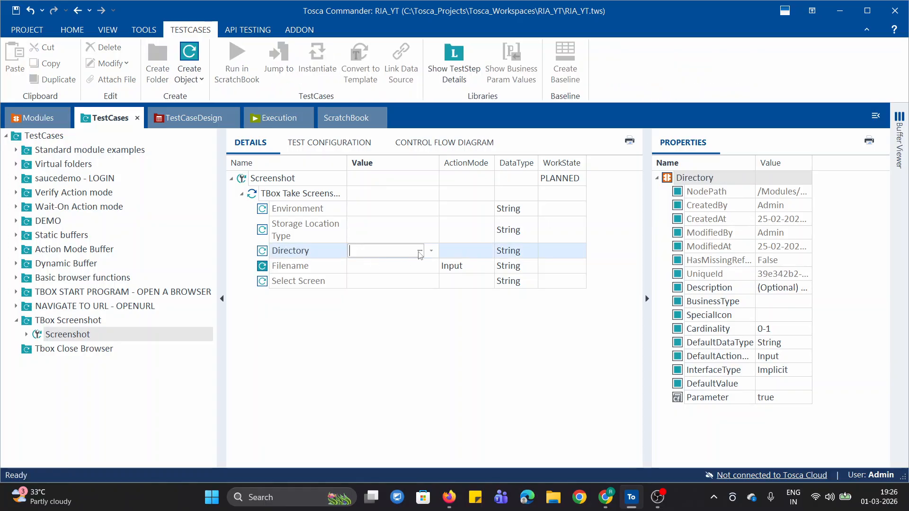
pyautogui.click(420, 251)
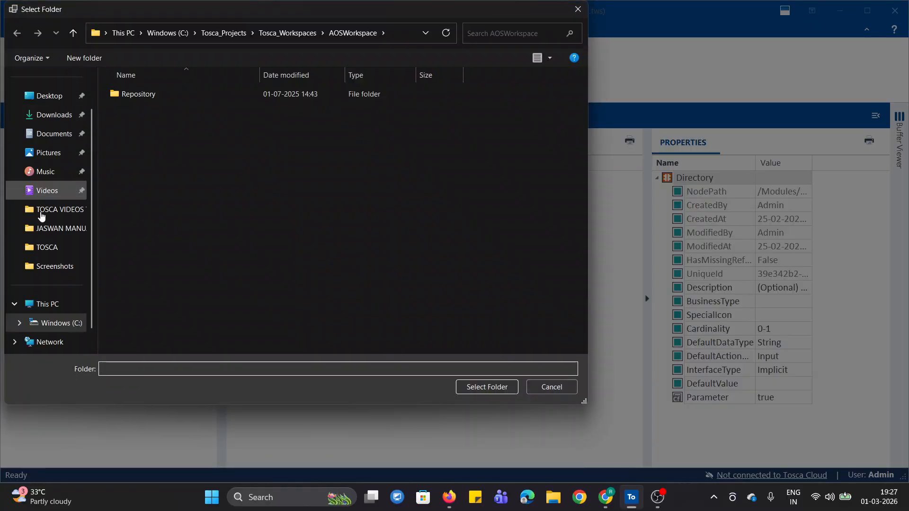
pyautogui.scroll(2, 42, 216)
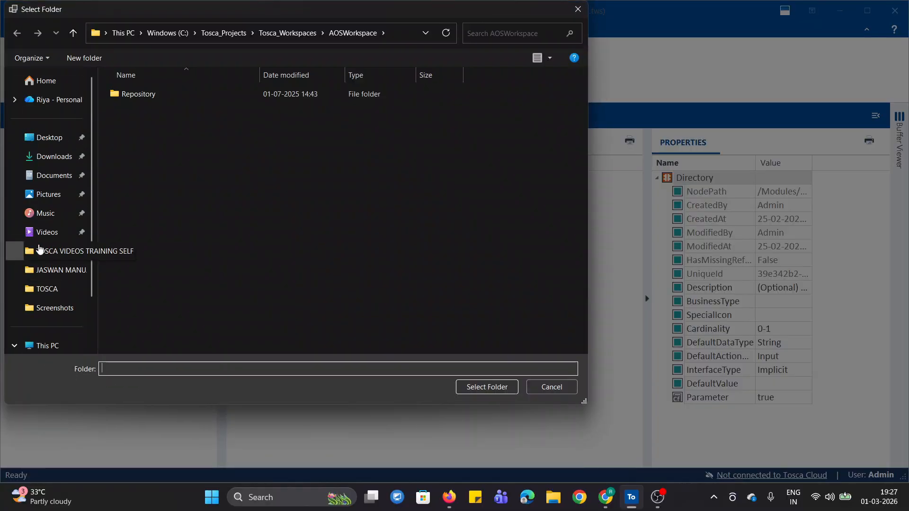
pyautogui.click(60, 147)
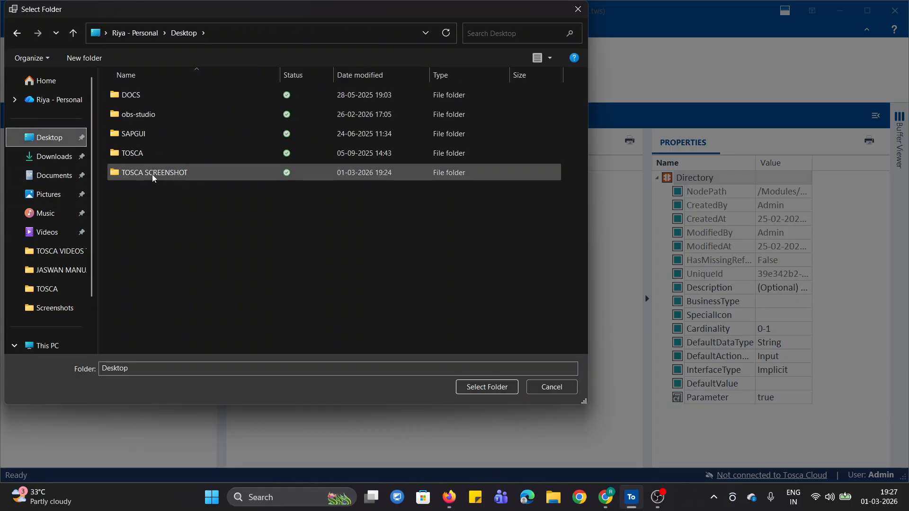
pyautogui.click(163, 177)
pyautogui.click(488, 388)
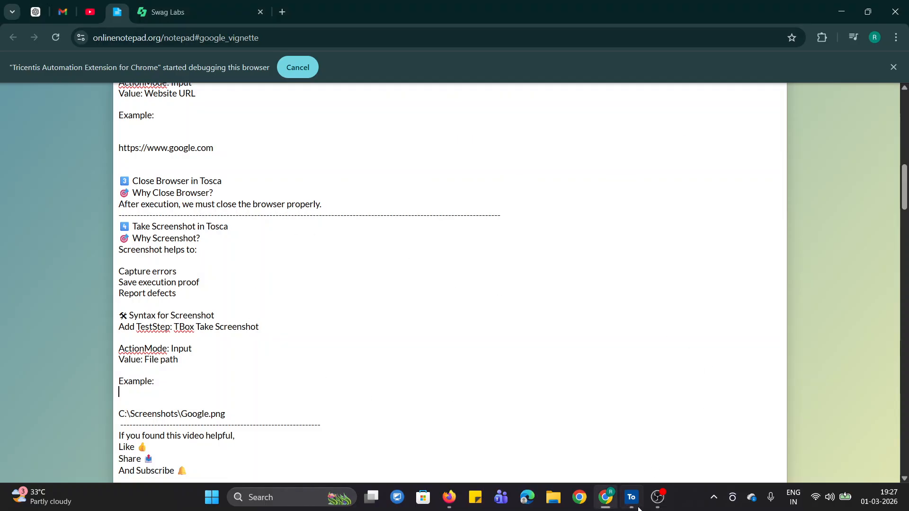
pyautogui.click(638, 508)
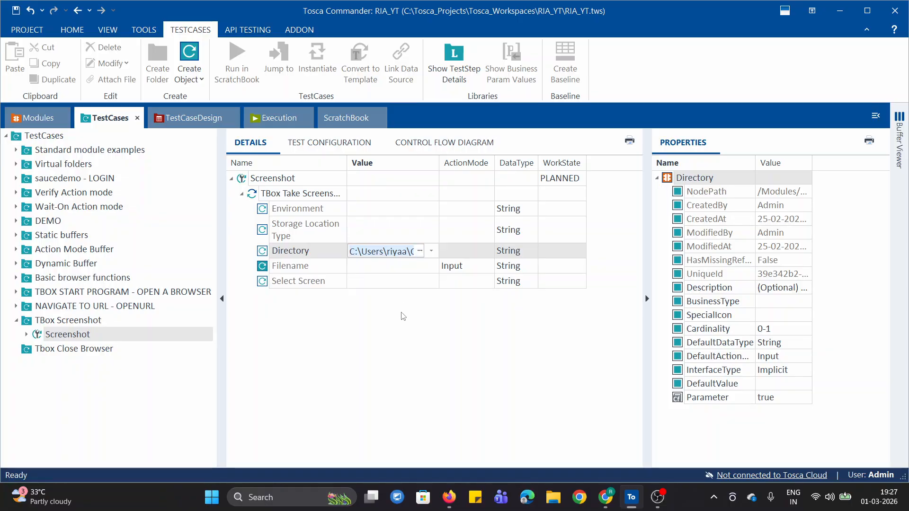
pyautogui.click(373, 281)
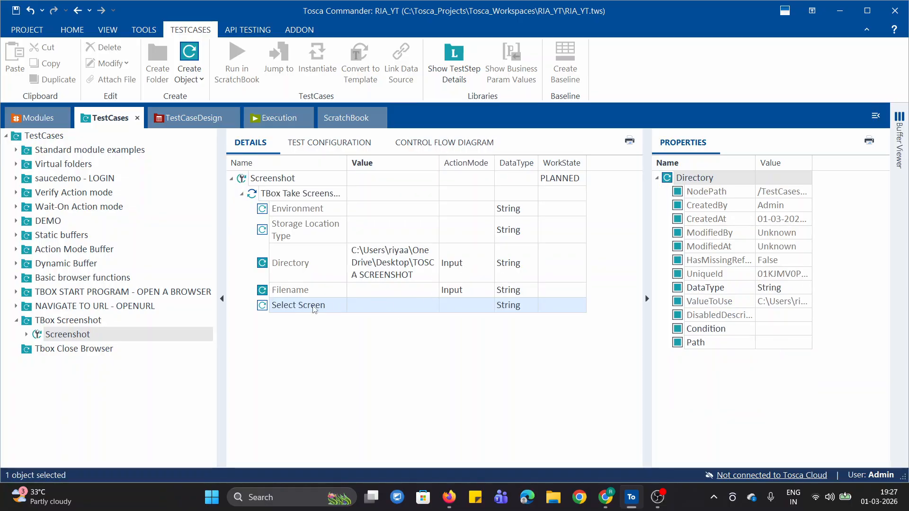
# Set the Filename value of the TBox Take Screenshot step to SSDEMO
pyautogui.click(378, 295)
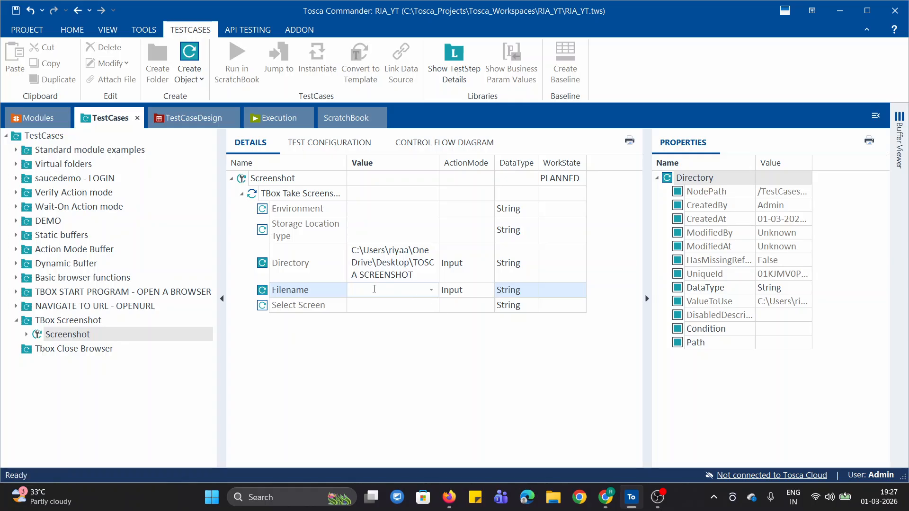
pyautogui.write('SSDEMO')
pyautogui.press('Return')
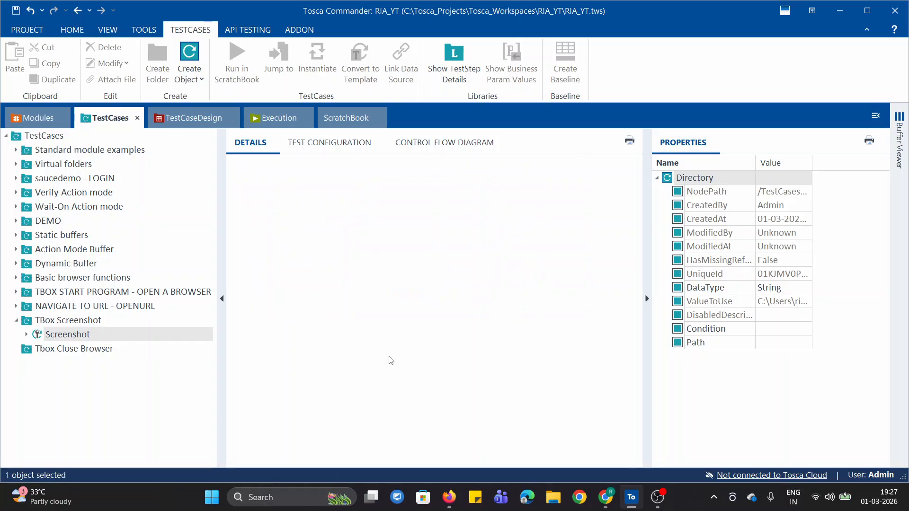
# Set the Select Screen value of the TBox Take Screenshot step to Everything
pyautogui.click(406, 310)
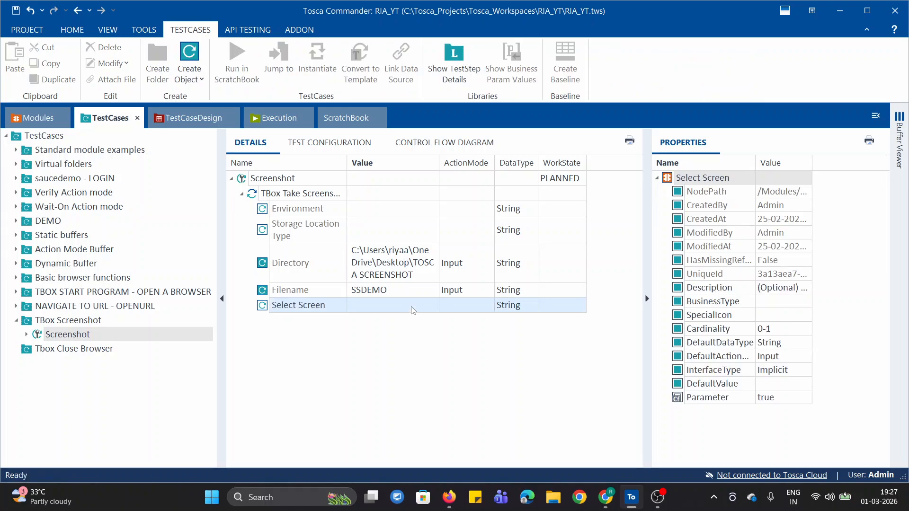
pyautogui.click(410, 309)
pyautogui.click(434, 305)
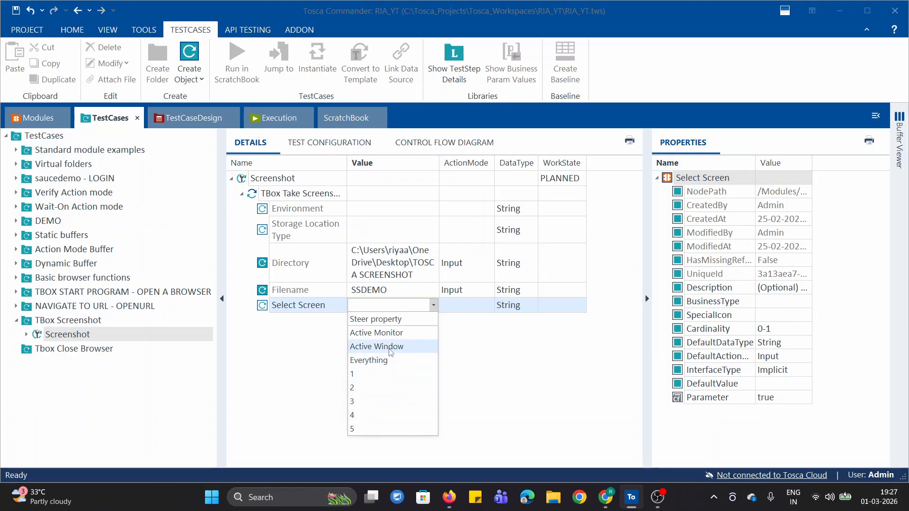
pyautogui.click(375, 361)
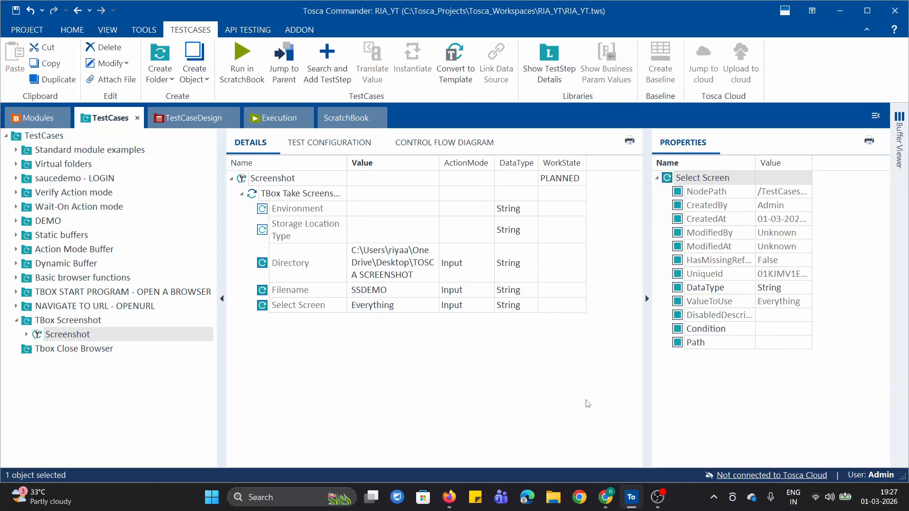
# Run the TBox Take Screenshot step in ScratchBook, read its full log info, and return to the test cases
pyautogui.rightClick(273, 191)
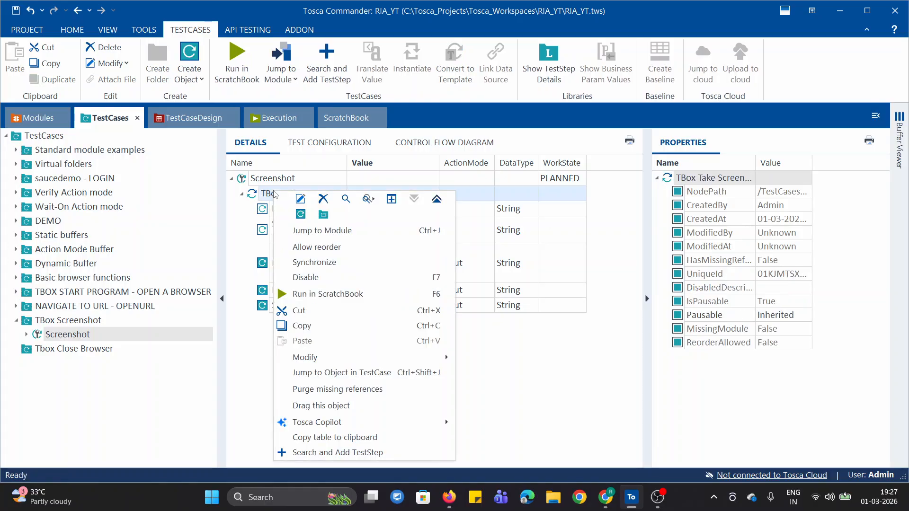
pyautogui.click(313, 294)
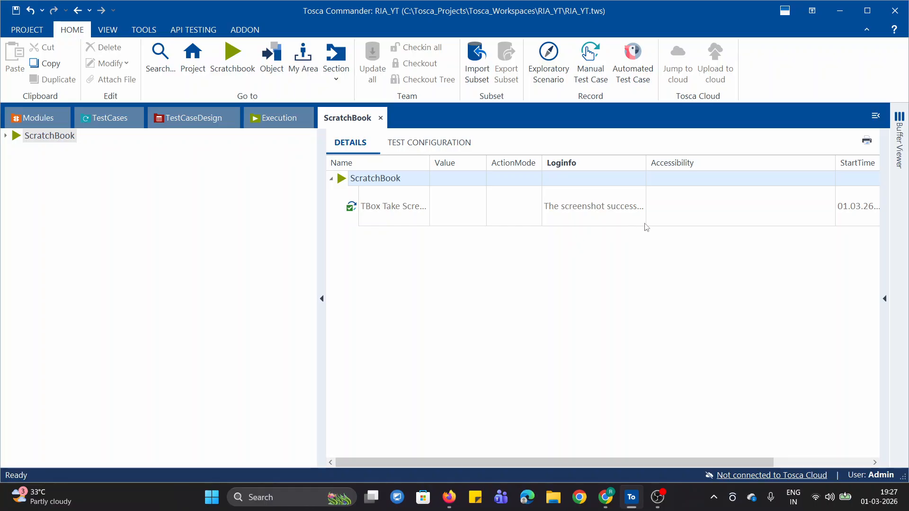
pyautogui.click(641, 217)
pyautogui.click(642, 206)
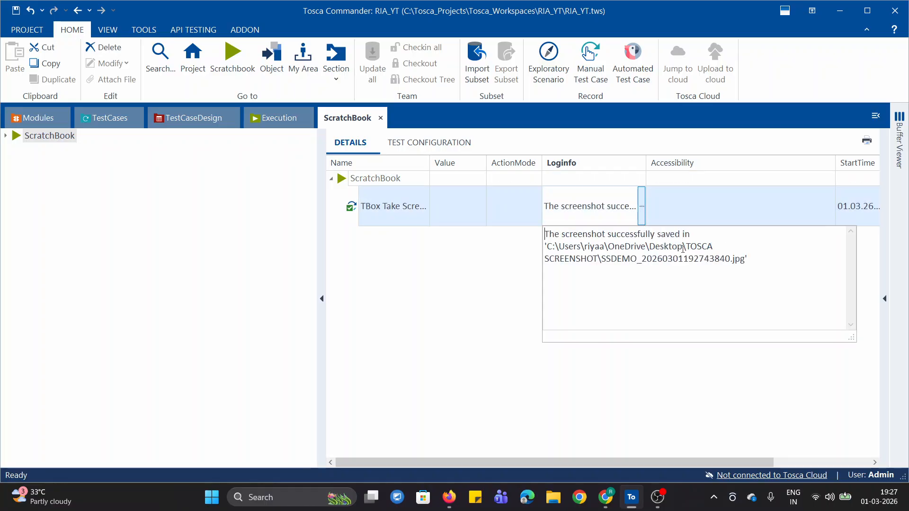
pyautogui.click(447, 289)
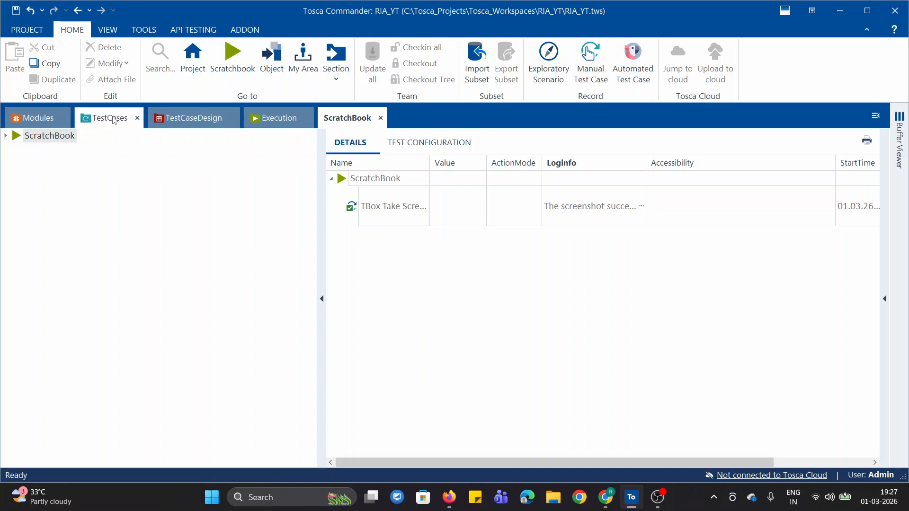
pyautogui.click(109, 118)
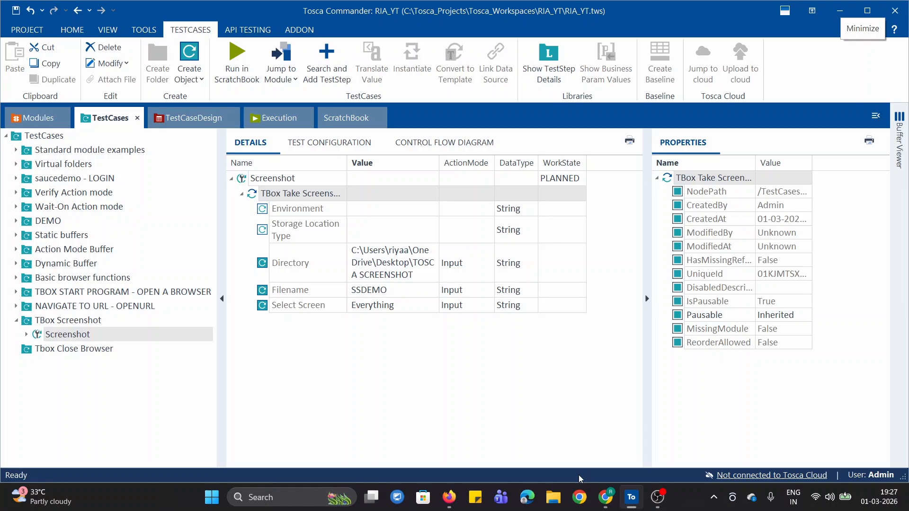
# Switch to File Explorer and open the saved SSDEMO image from the TOSCA SCREENSHOT folder on the Desktop
pyautogui.click(554, 500)
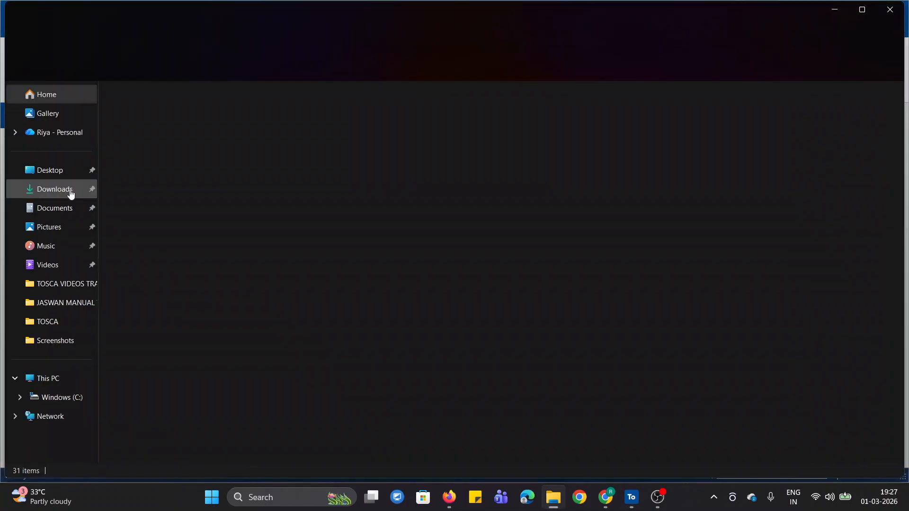
pyautogui.click(45, 174)
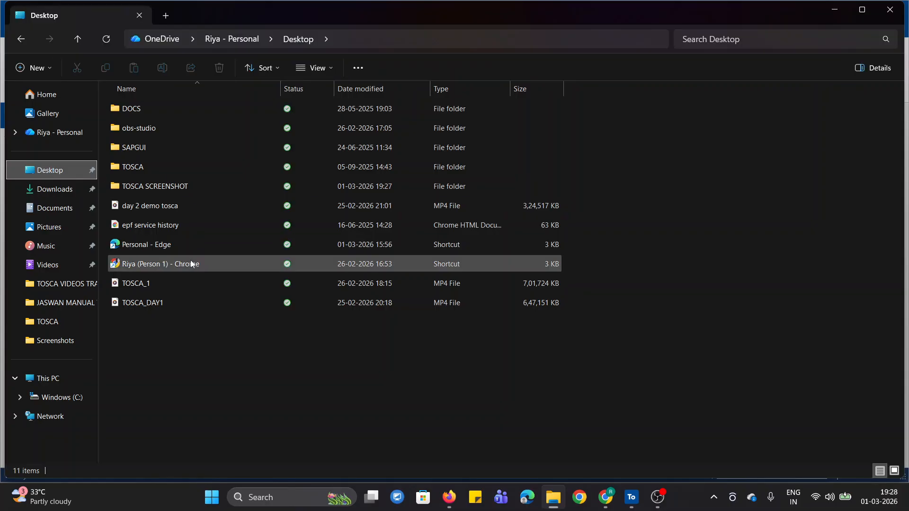
pyautogui.doubleClick(172, 189)
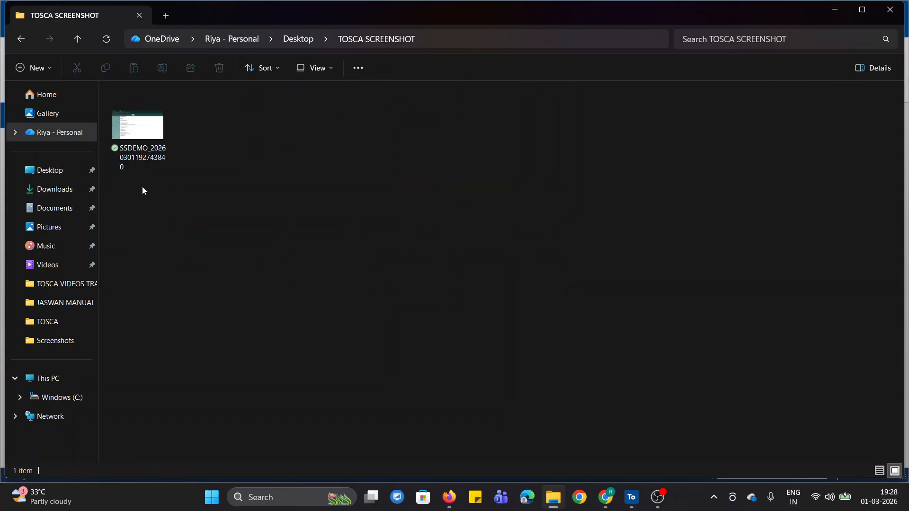
pyautogui.click(138, 134)
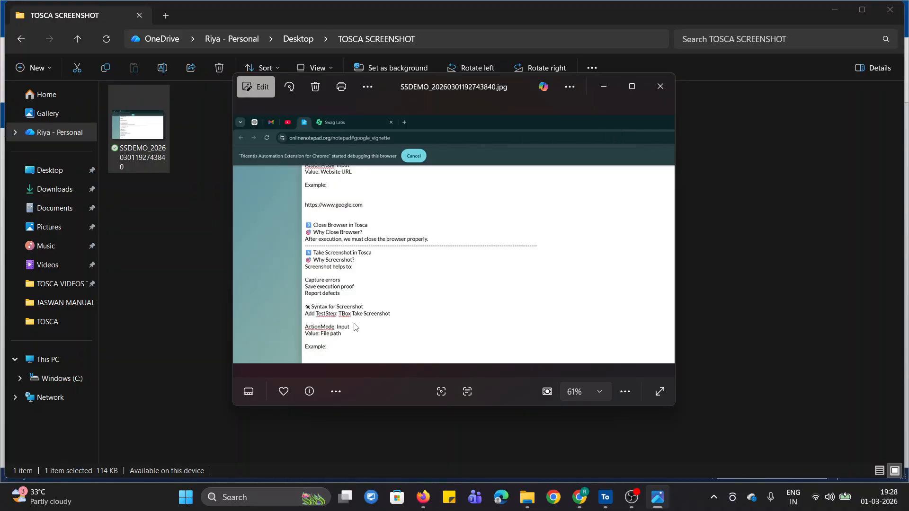
# Enlarge the SSDEMO image to full screen to examine the captured content, and close the image viewer
pyautogui.click(631, 88)
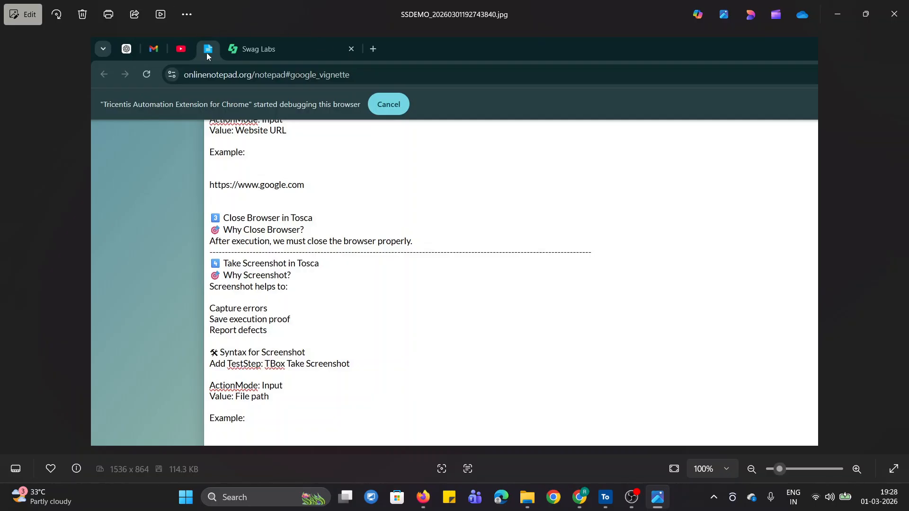
pyautogui.click(892, 474)
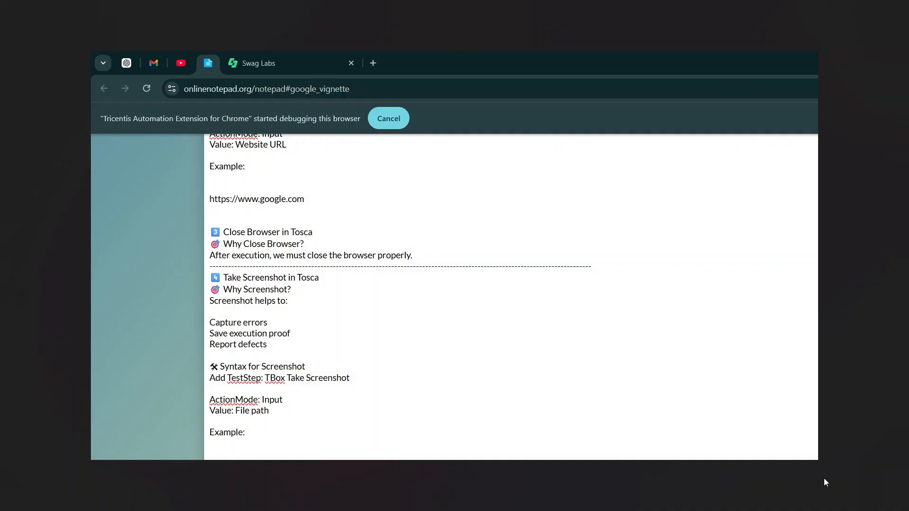
pyautogui.press('Escape')
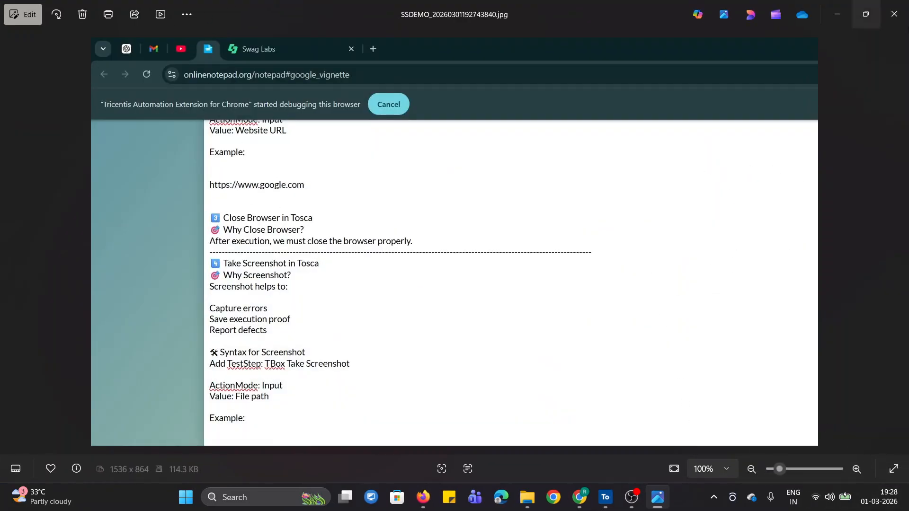
pyautogui.click(894, 14)
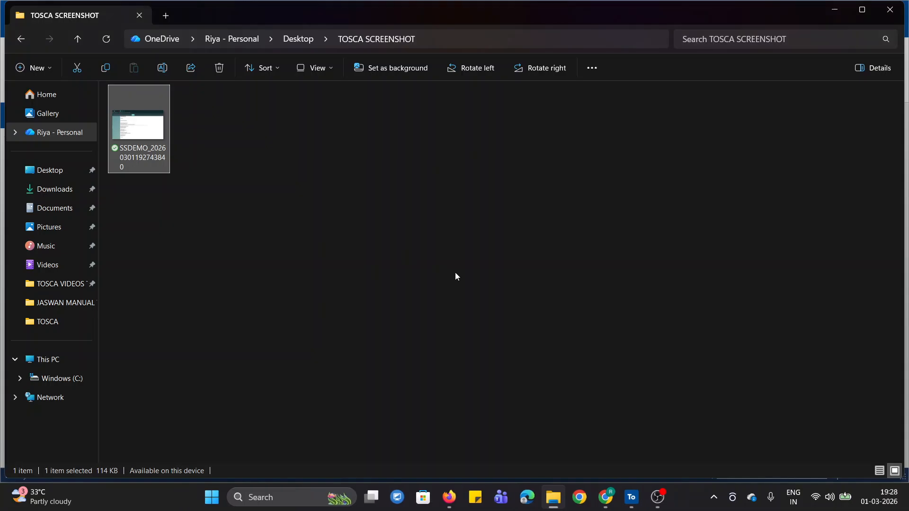
# Switch back to Tosca Commander and collapse the TBox Take Screenshot step and the Screenshot test case
pyautogui.click(631, 498)
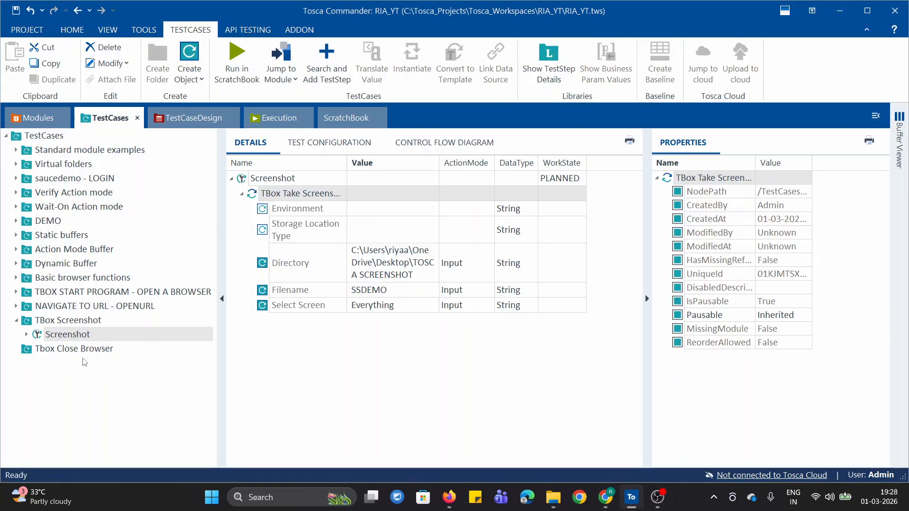
pyautogui.click(242, 194)
pyautogui.click(232, 178)
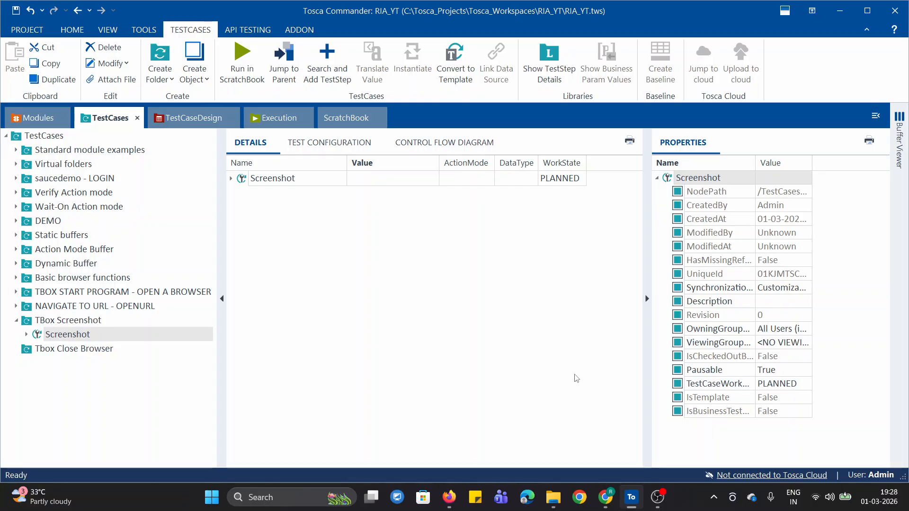
# Switch to the Chrome notes and review the reasons for taking screenshots, along with the earlier browser function sections
pyautogui.click(607, 497)
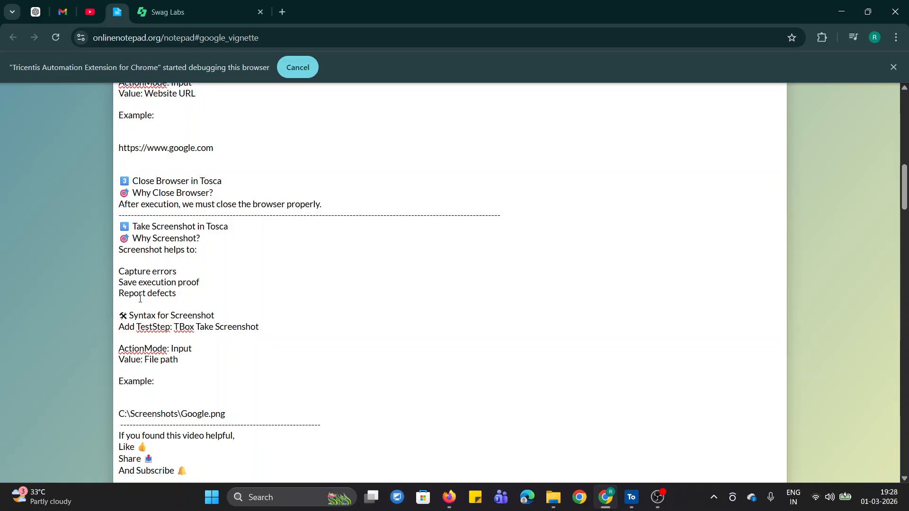
pyautogui.moveTo(121, 271); pyautogui.dragTo(203, 271)
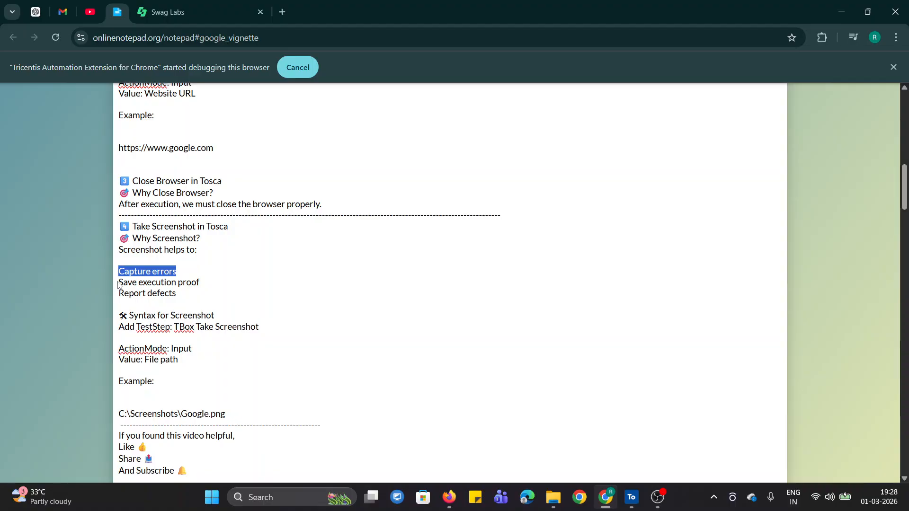
pyautogui.moveTo(121, 281); pyautogui.dragTo(228, 288)
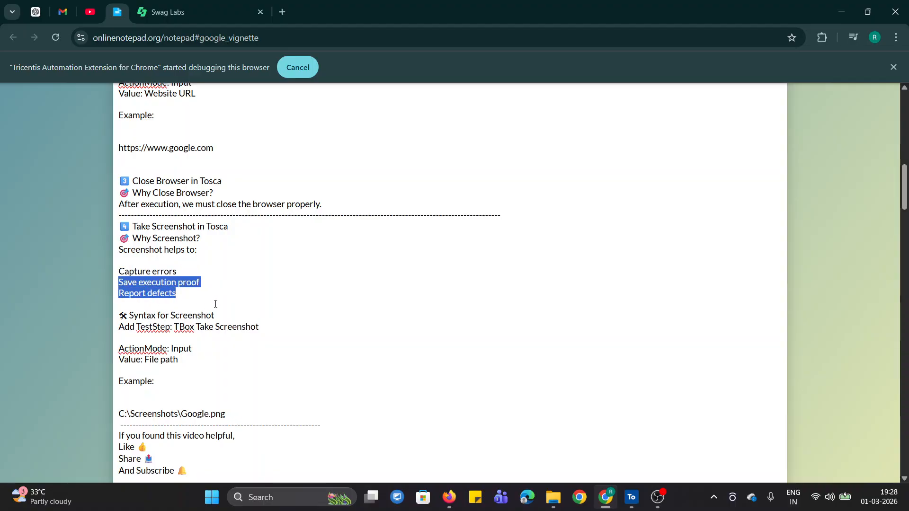
pyautogui.click(215, 304)
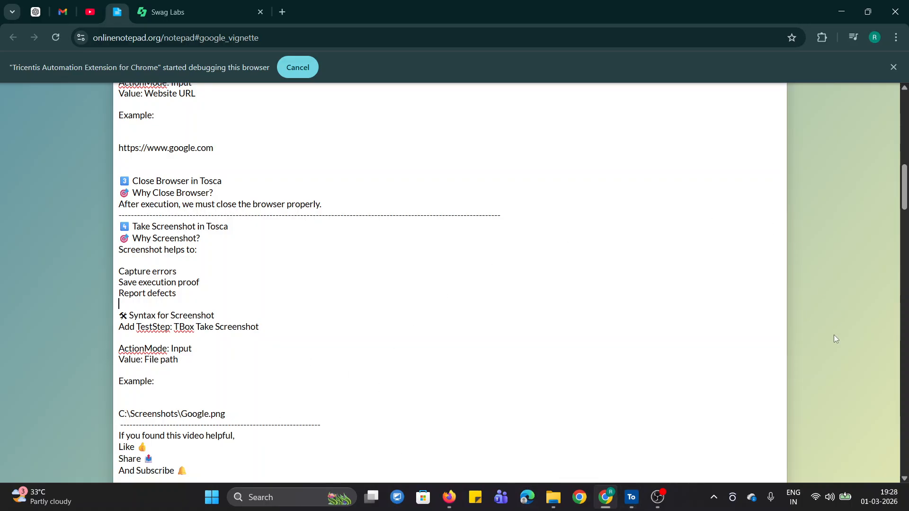
pyautogui.scroll(7, 450, 284)
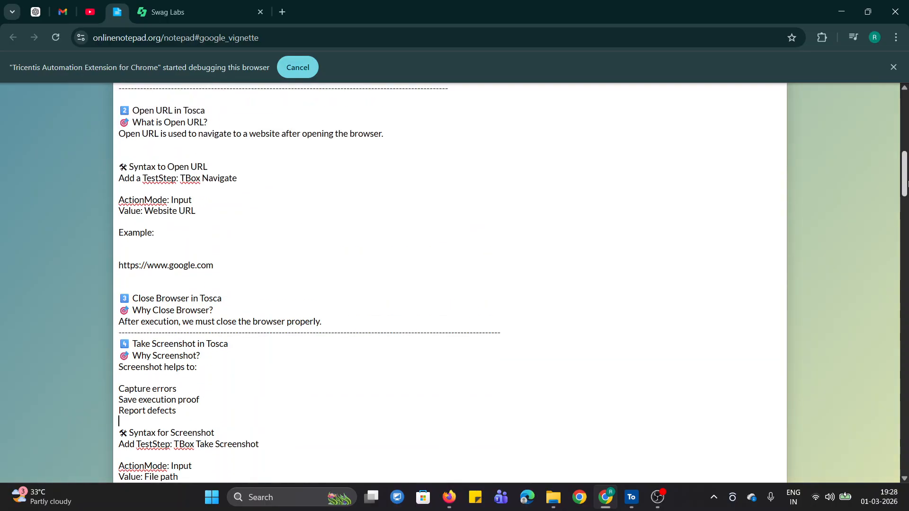
pyautogui.scroll(3, 664, 453)
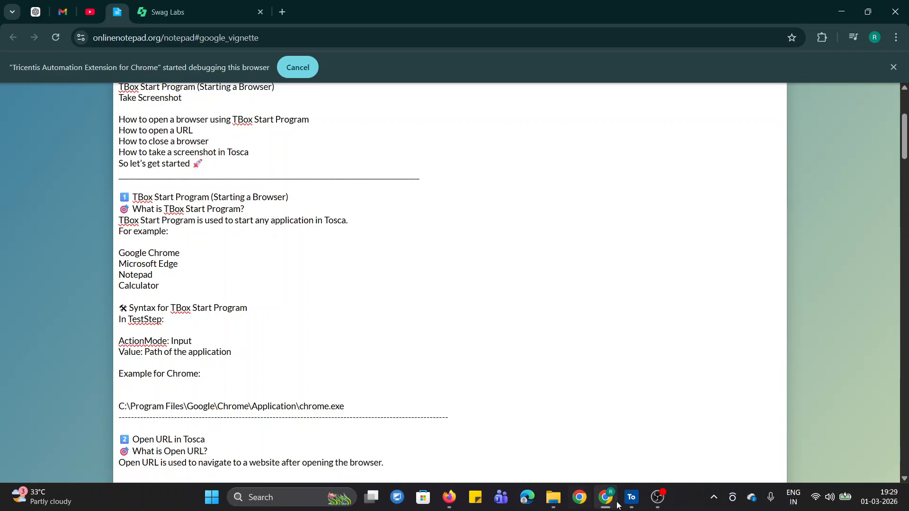
# Switch back to Tosca Commander, collapse the TBox Screenshot folder, and create a test case named CloseBrowser in the Tbox Close Browser folder
pyautogui.click(637, 504)
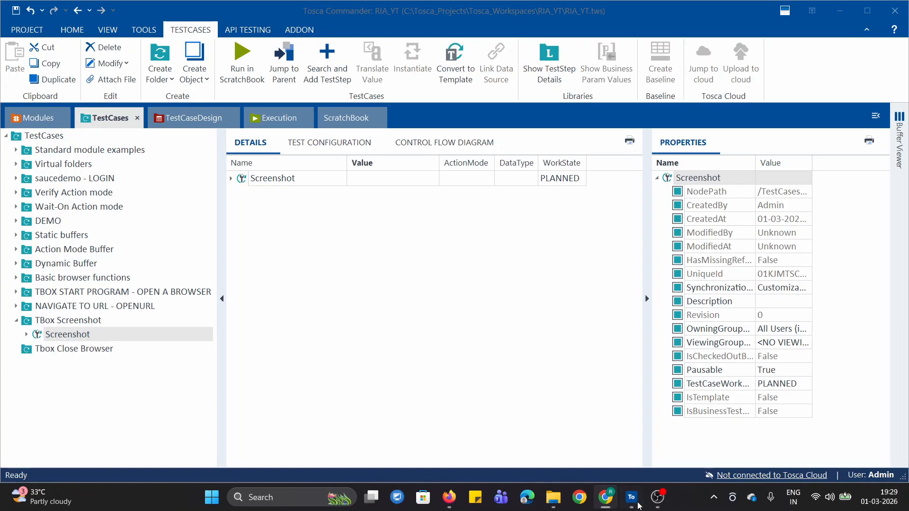
pyautogui.click(17, 321)
pyautogui.click(27, 337)
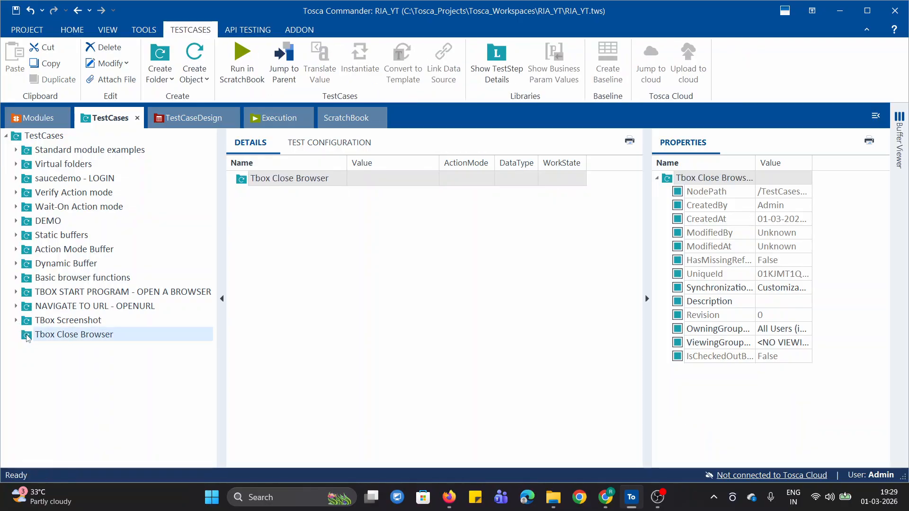
pyautogui.rightClick(27, 337)
pyautogui.click(118, 89)
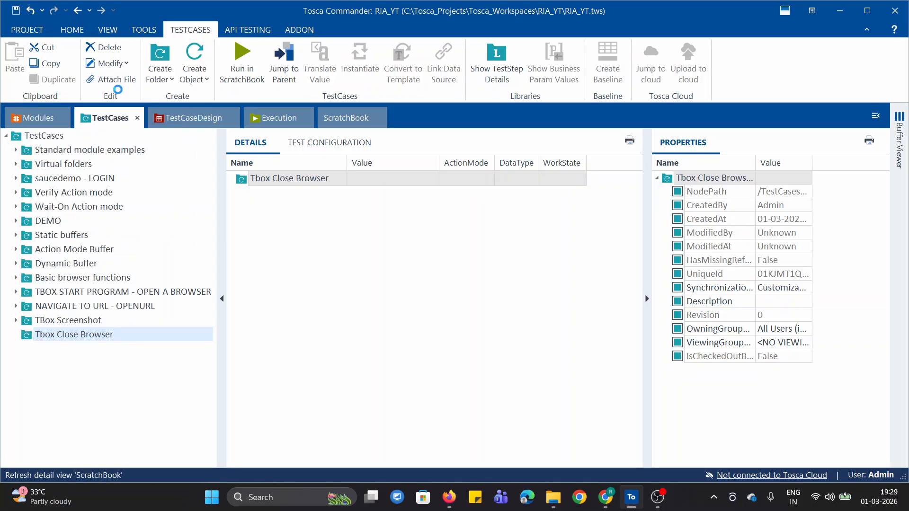
pyautogui.write('C')
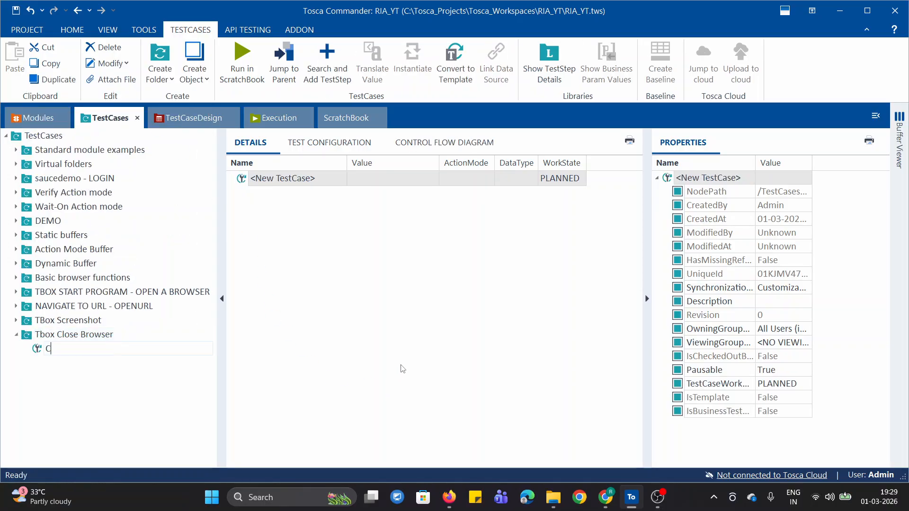
pyautogui.write('loseBw')
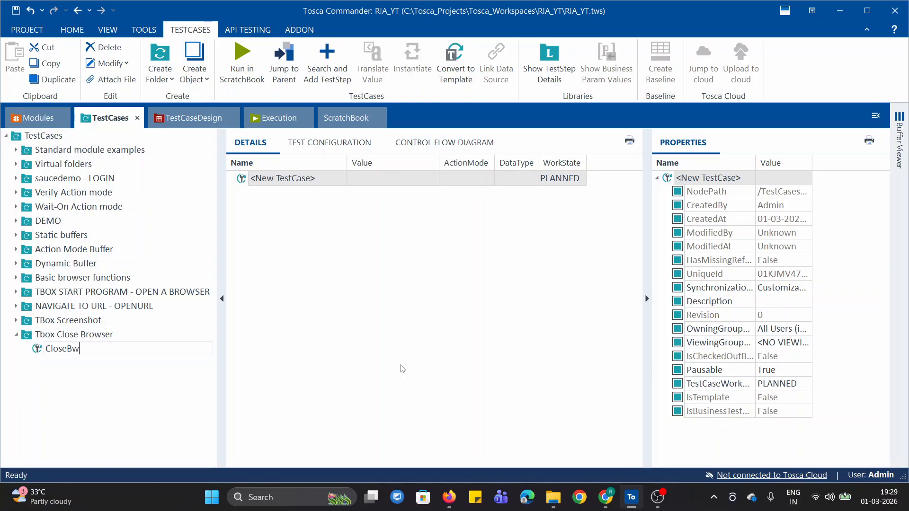
pyautogui.press('BackSpace')
pyautogui.write('rowser')
pyautogui.press('Return')
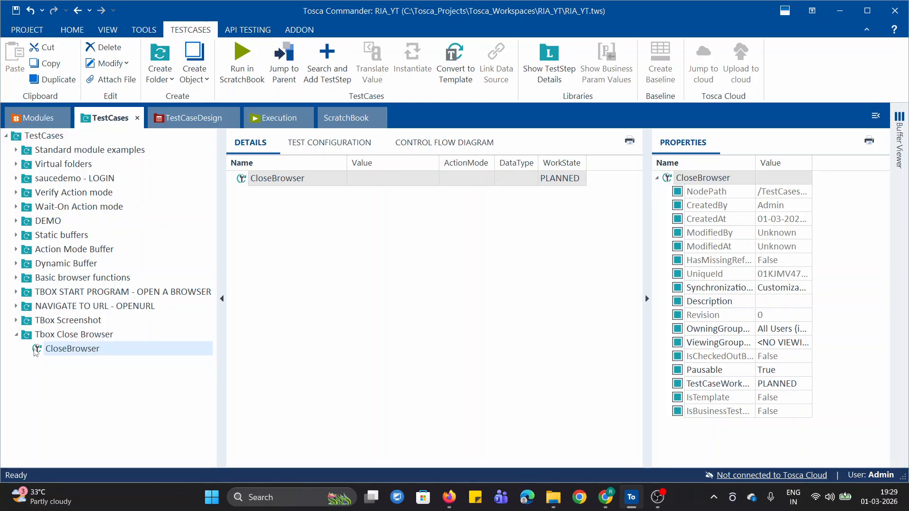
# Search for "close", add the Html CloseBrowser module as a step of the CloseBrowser test case, and open its Title value for editing
pyautogui.rightClick(34, 351)
pyautogui.click(43, 345)
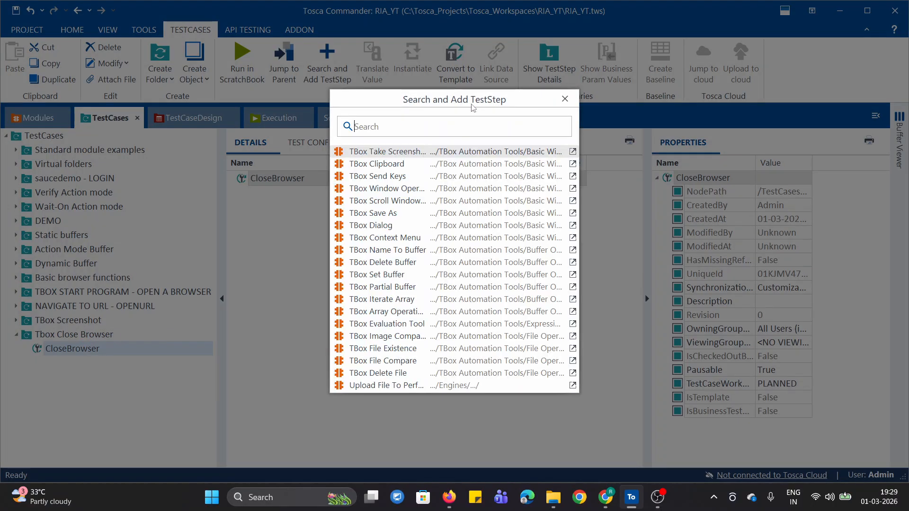
pyautogui.write('close')
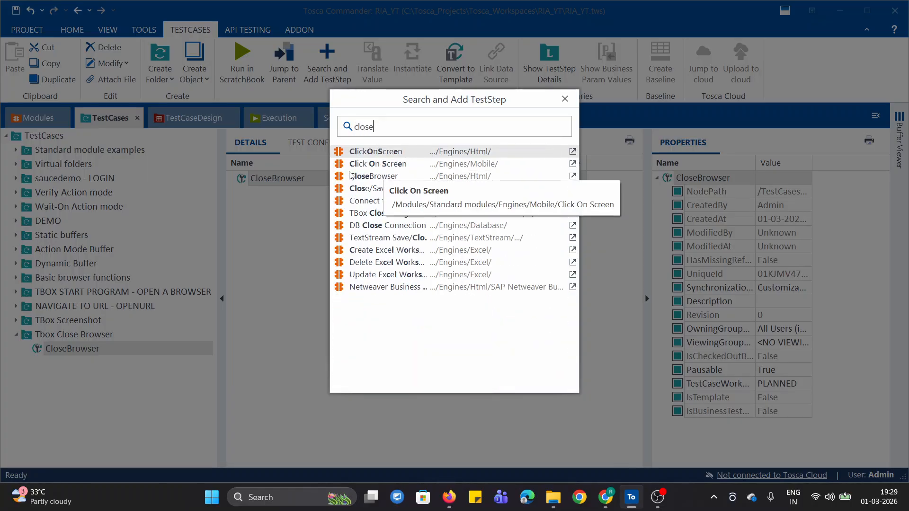
pyautogui.click(364, 179)
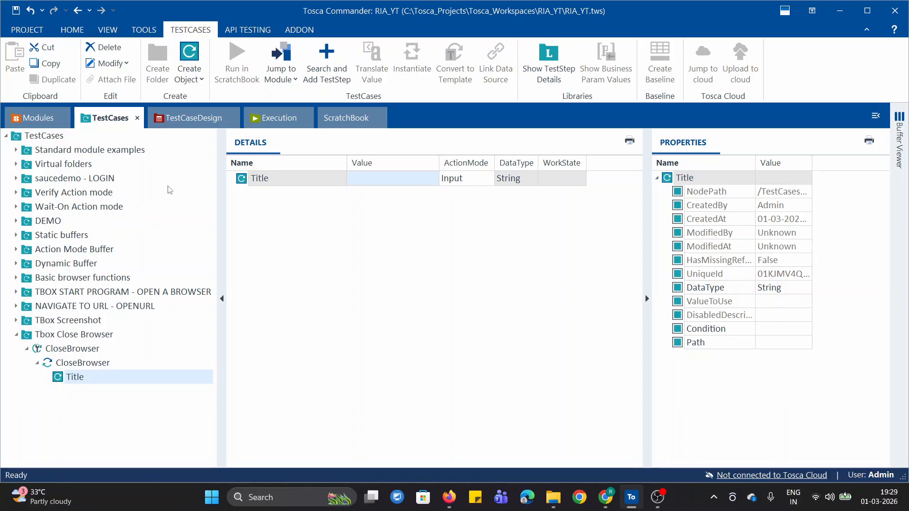
pyautogui.click(402, 183)
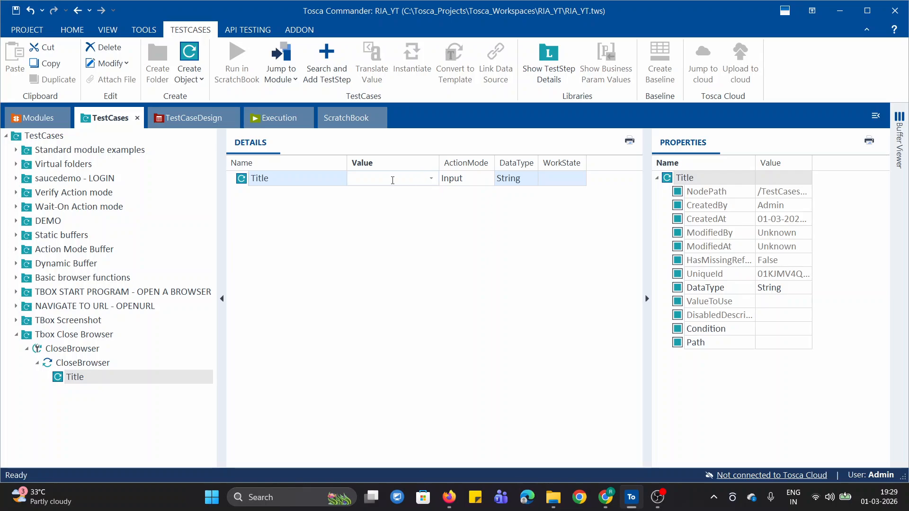
pyautogui.click(529, 498)
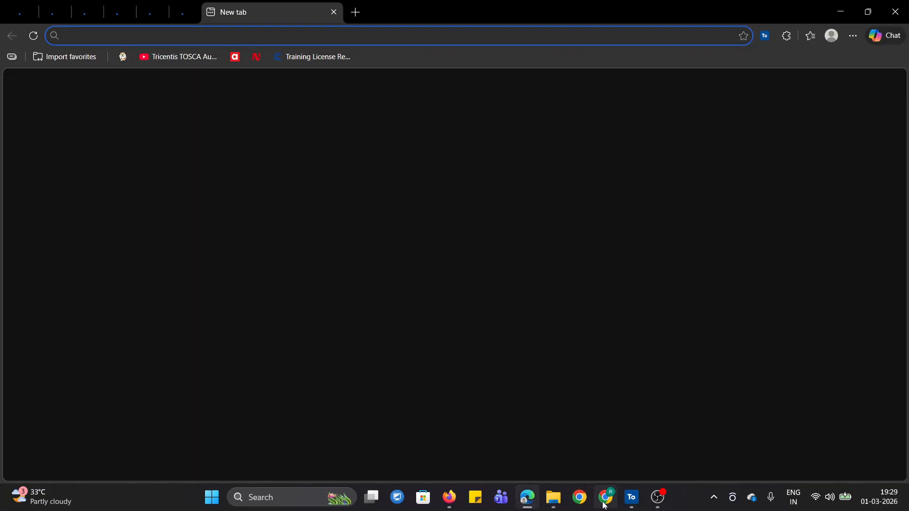
pyautogui.click(605, 503)
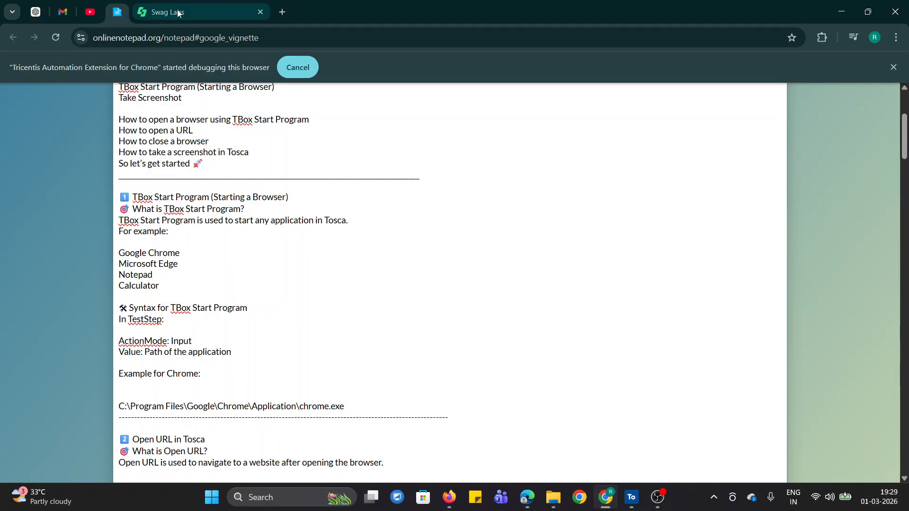
pyautogui.click(189, 20)
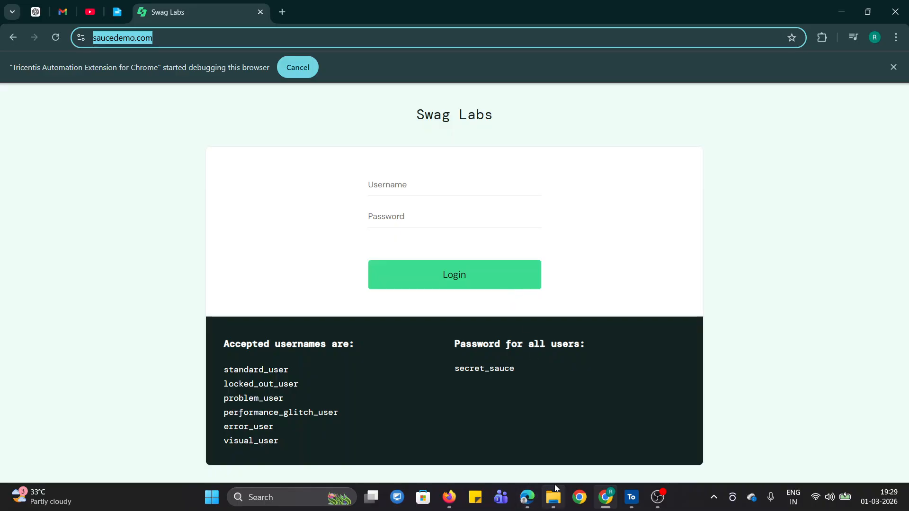
pyautogui.click(527, 498)
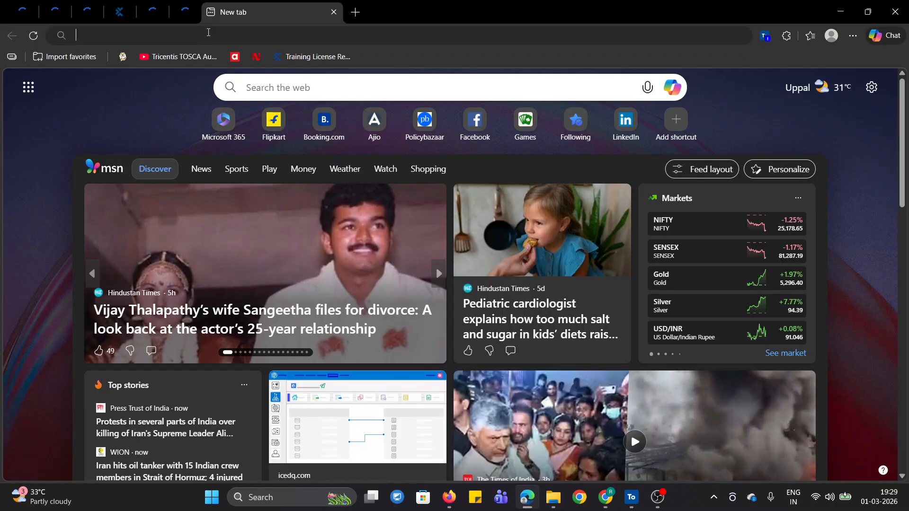
pyautogui.write('https://www.saucedemo.com/')
pyautogui.press('Return')
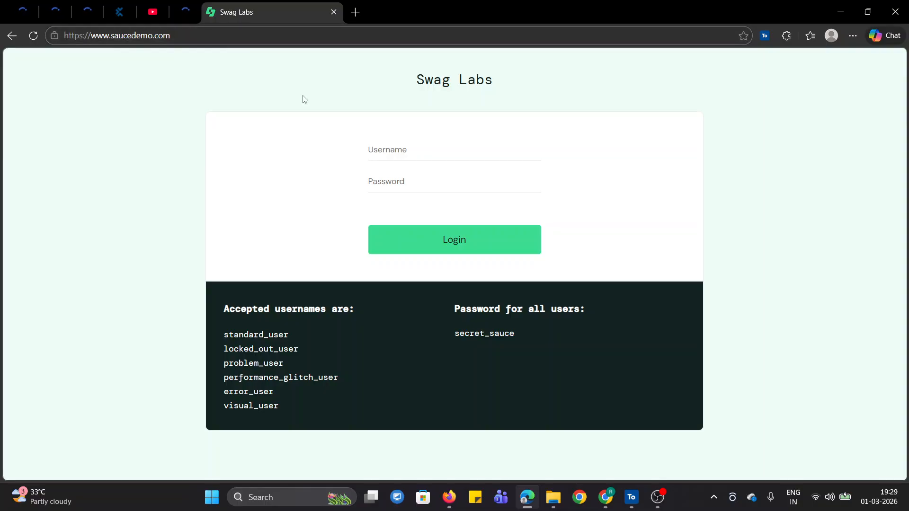
# Inspect the Swag Labs page source, search the elements for "title" to check the page title, and close the developer tools
pyautogui.rightClick(640, 86)
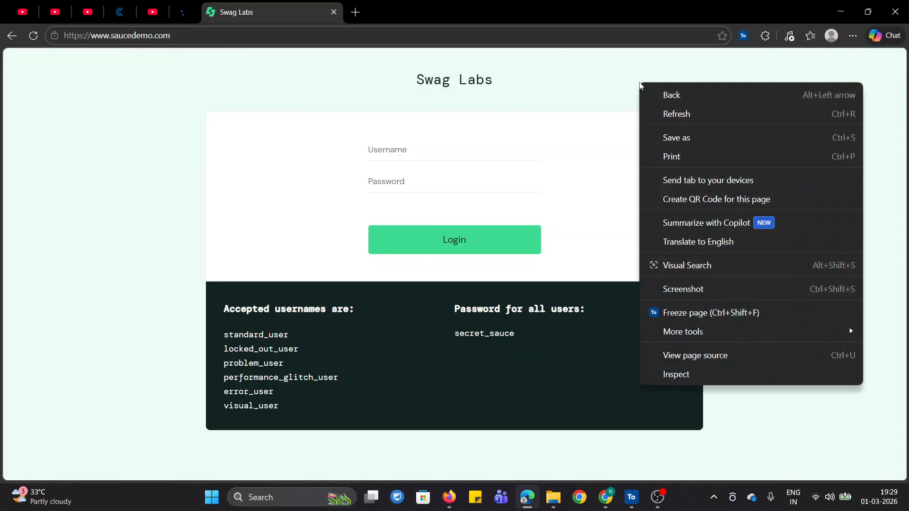
pyautogui.click(678, 372)
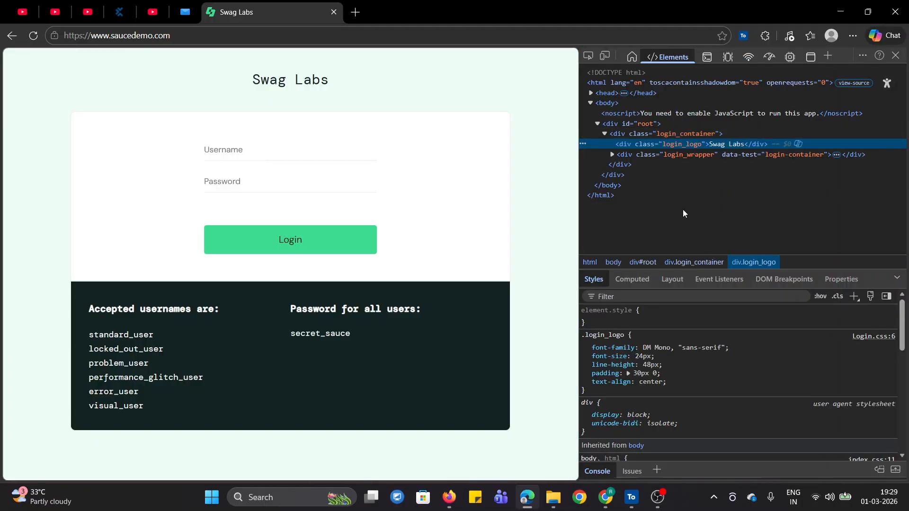
pyautogui.hotkey('ctrl', 'f')
pyautogui.write('title')
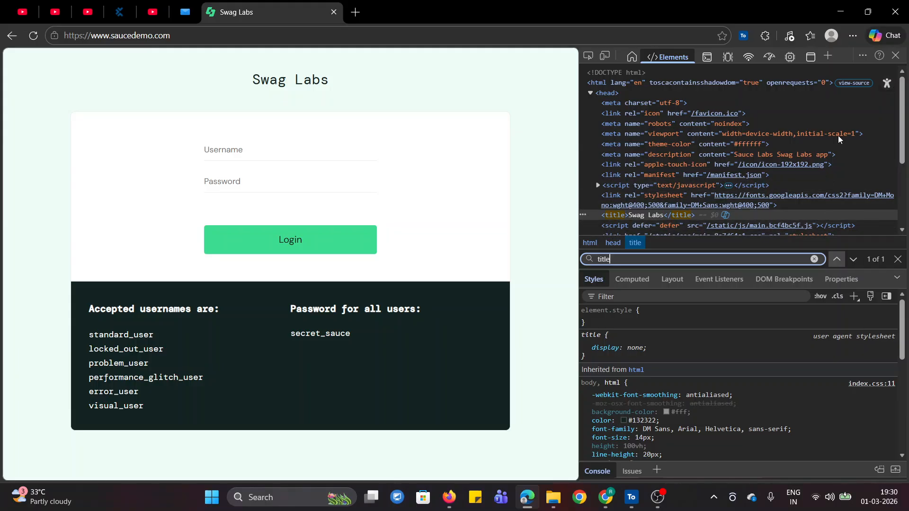
pyautogui.click(894, 56)
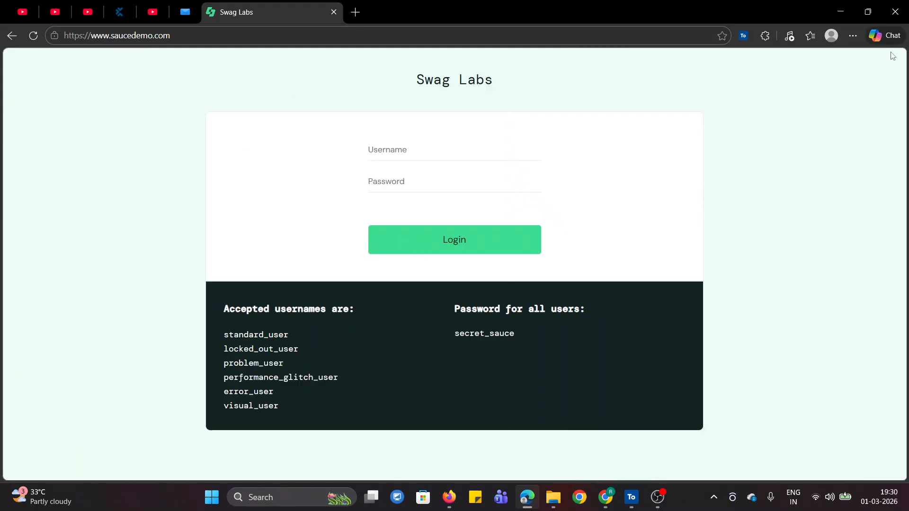
# Switch to Tosca Commander and set the Title value of the CloseBrowser step to "Swag *"
pyautogui.click(632, 497)
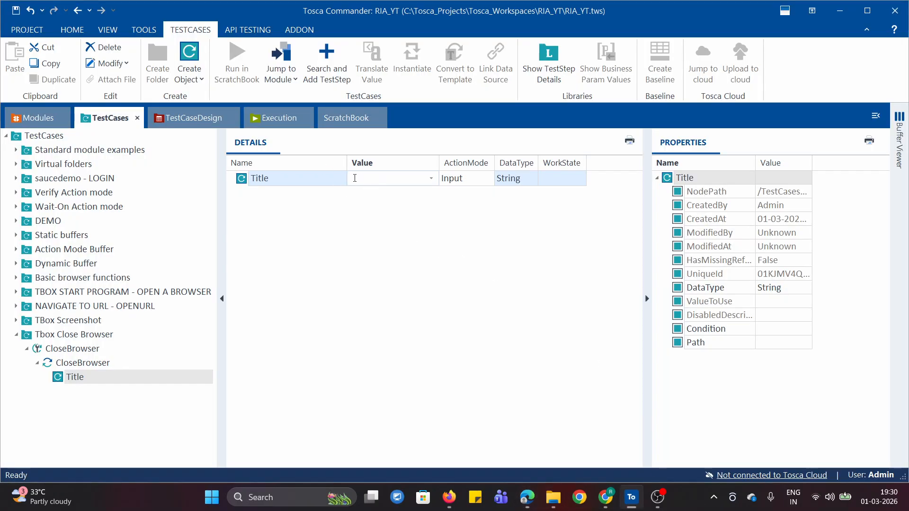
pyautogui.write('Swag *')
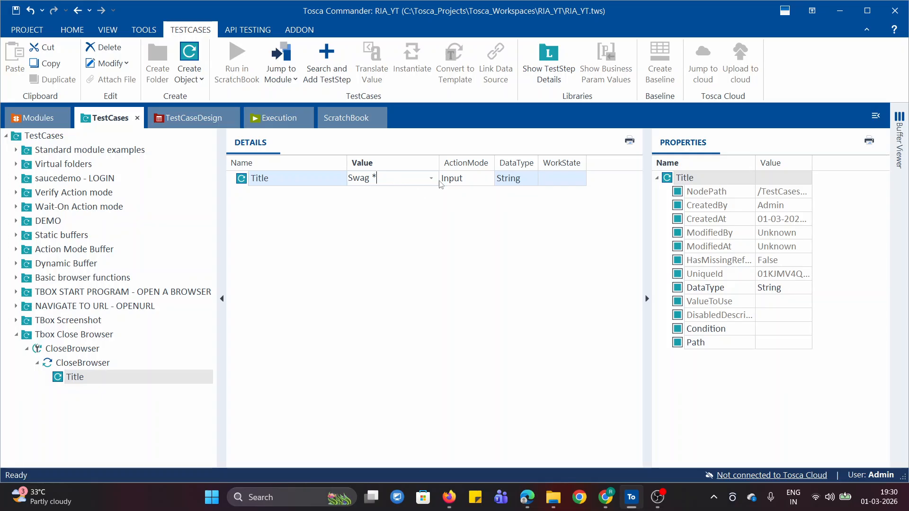
pyautogui.click(421, 240)
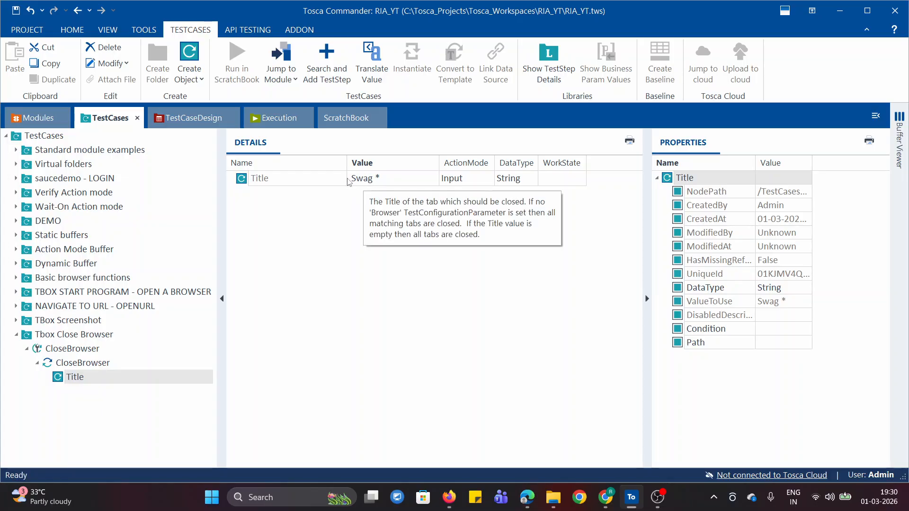
# Check the open Swag Labs tab in Edge, return to Tosca Commander, and run the CloseBrowser step in ScratchBook to close that tab
pyautogui.click(527, 497)
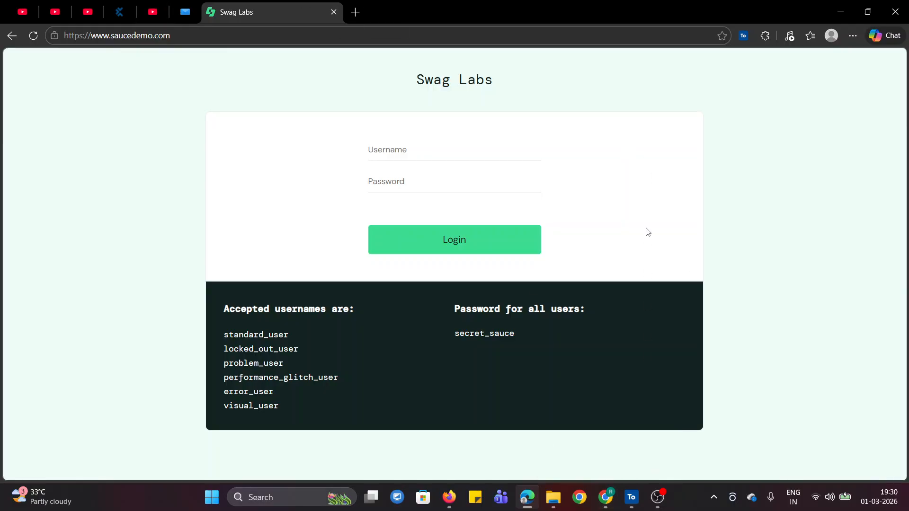
pyautogui.click(631, 498)
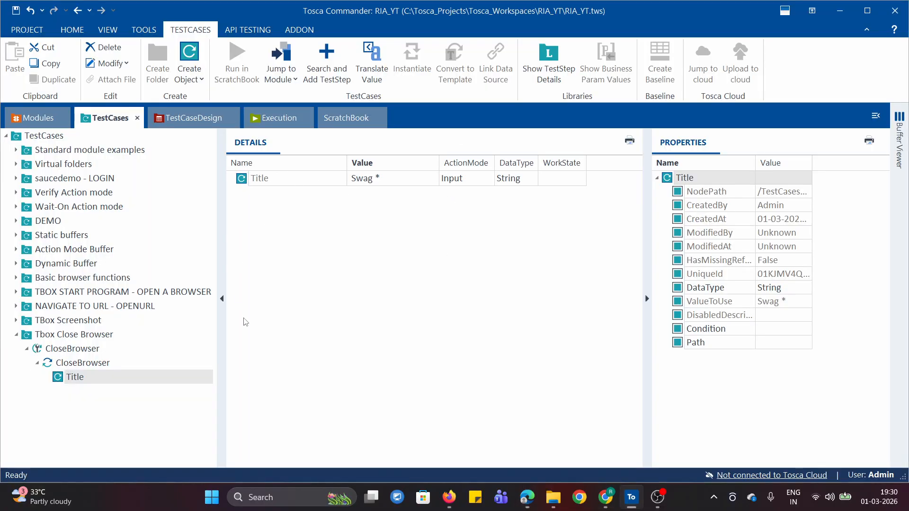
pyautogui.click(88, 363)
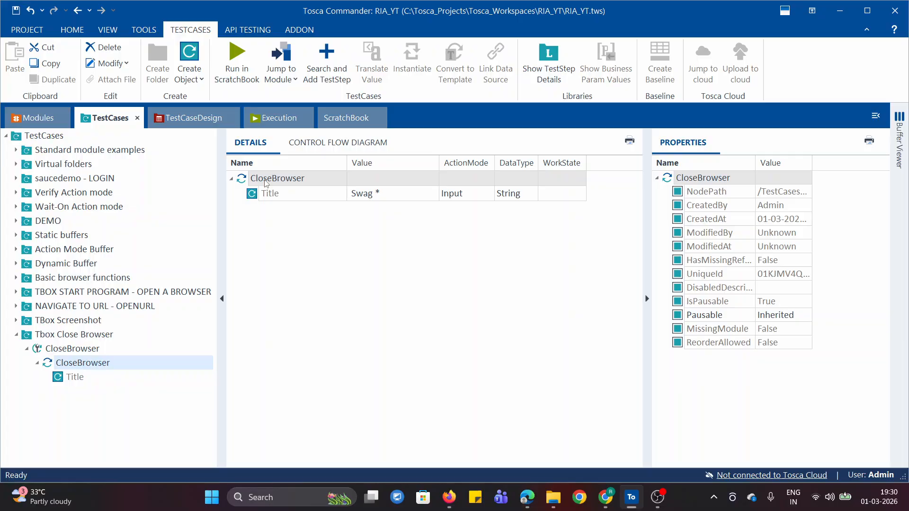
pyautogui.rightClick(297, 180)
pyautogui.click(378, 285)
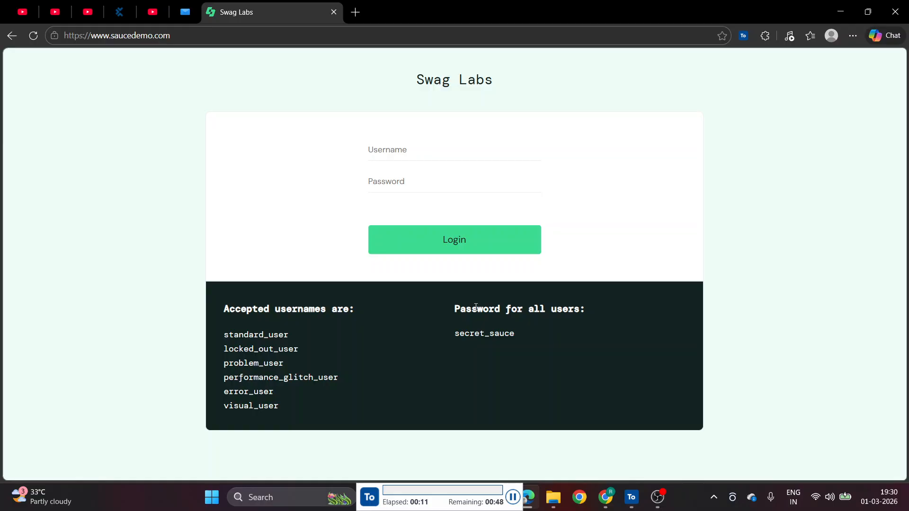
pyautogui.hotkey('ctrl', 'w')
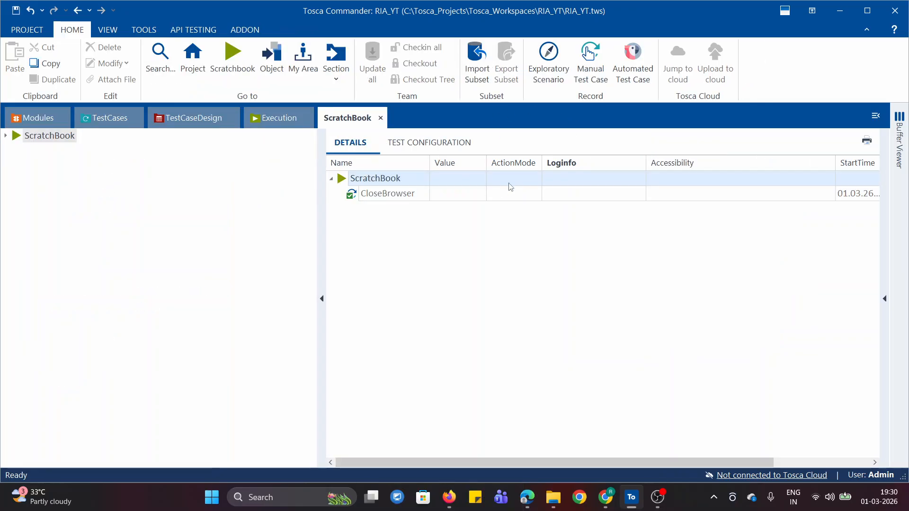
# Open the full log info of the CloseBrowser result in ScratchBook and close it after reading
pyautogui.click(624, 195)
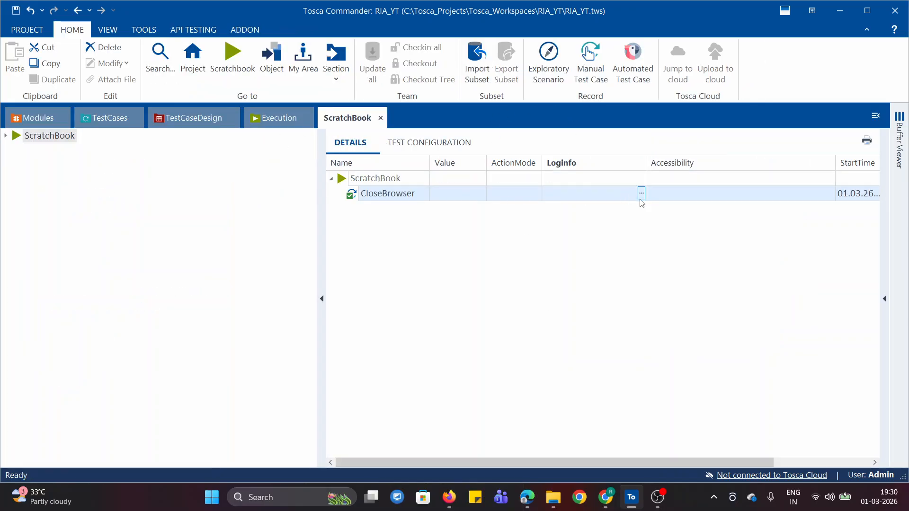
pyautogui.click(642, 194)
pyautogui.click(467, 254)
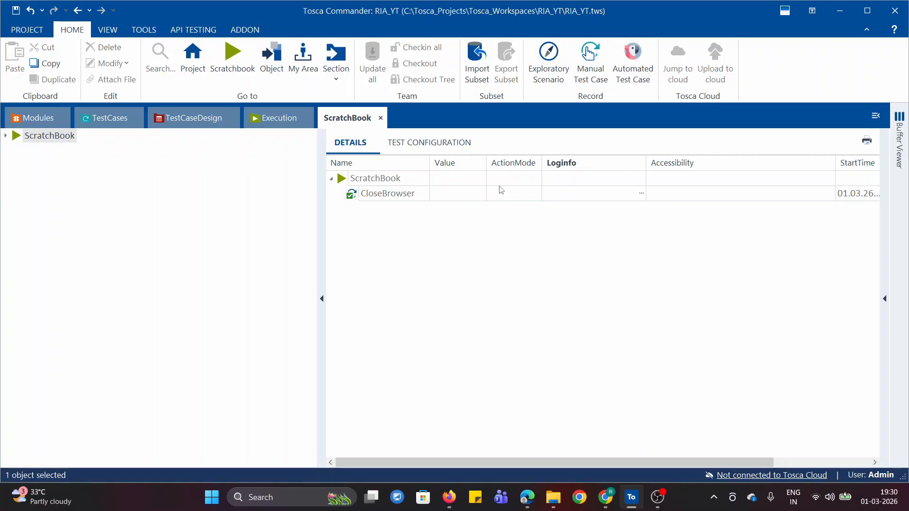
# Return to the CloseBrowser step in TestCases and check Edge's open tabs for Swag Labs before going back to Tosca Commander
pyautogui.click(100, 121)
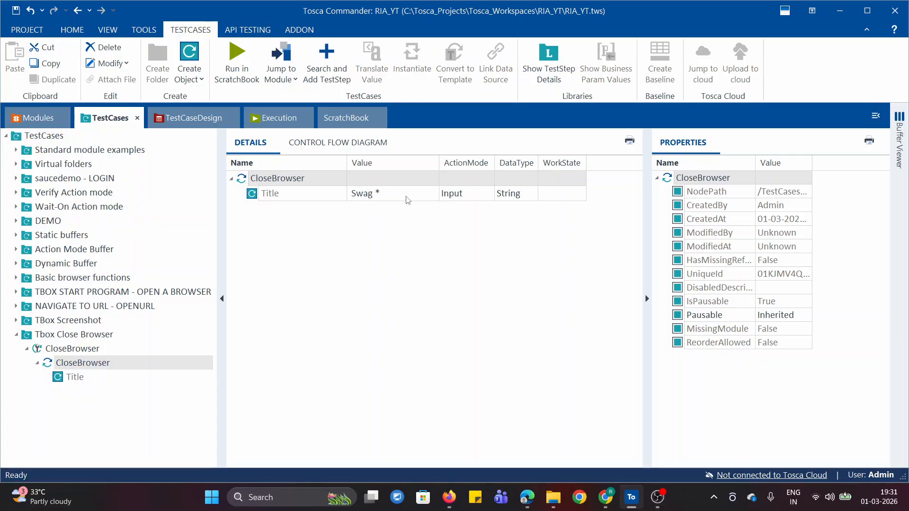
pyautogui.moveTo(631, 506)
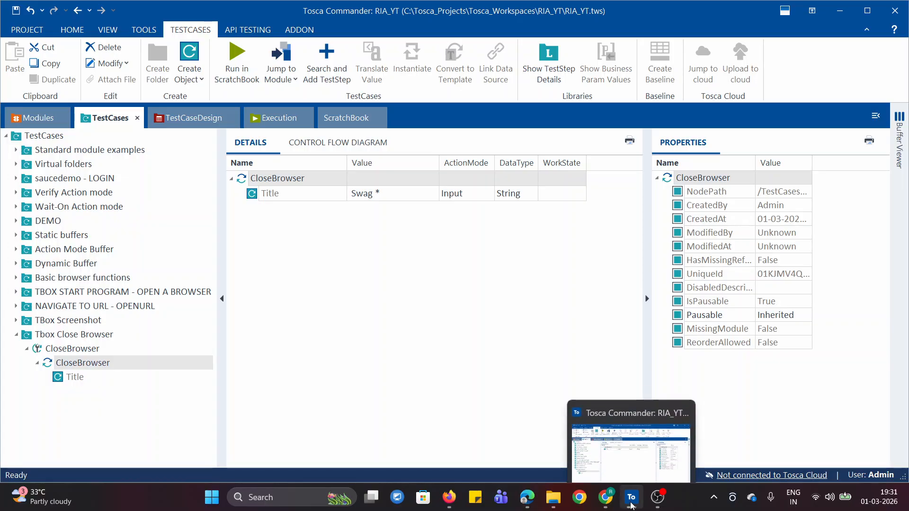
pyautogui.click(527, 497)
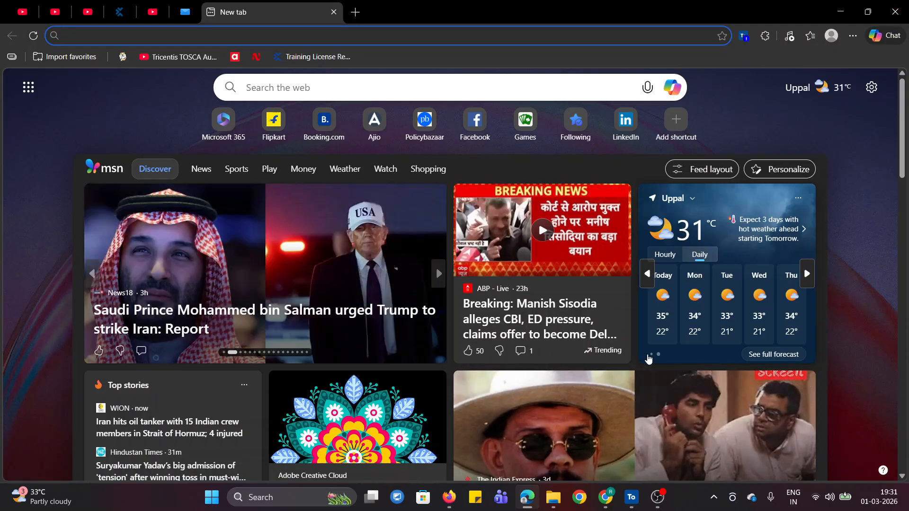
pyautogui.hotkey('alt', 'Tab')
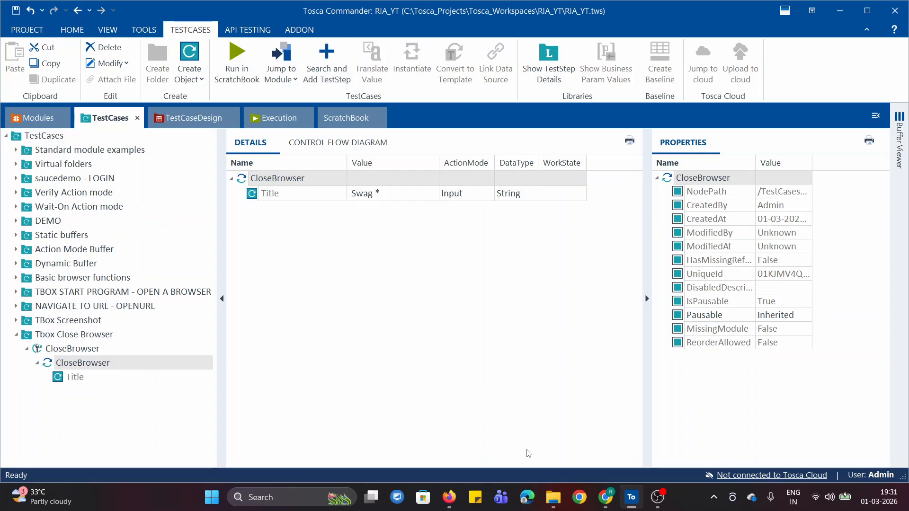
# Switch to the Online Notepad page in Chrome and review the session notes from the agenda through the closing lines
pyautogui.moveTo(630, 499)
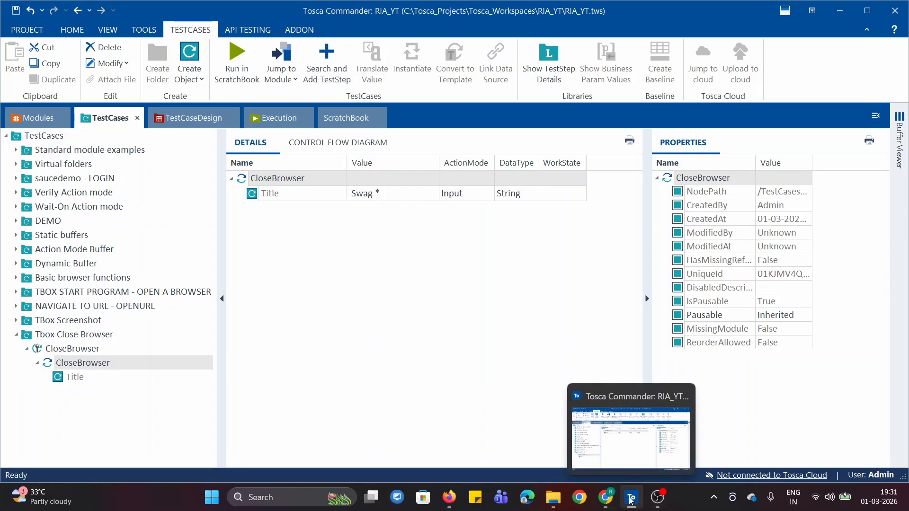
pyautogui.click(605, 497)
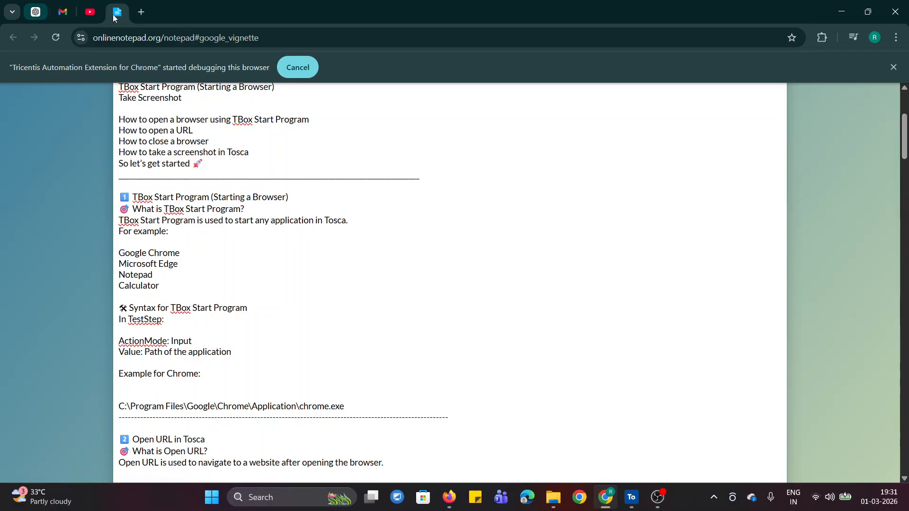
pyautogui.scroll(4, 363, 224)
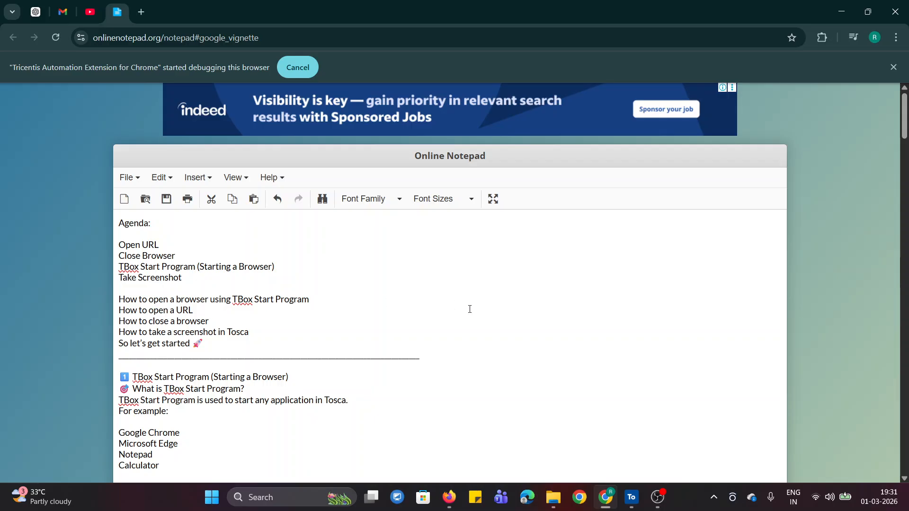
pyautogui.scroll(-20, 522, 331)
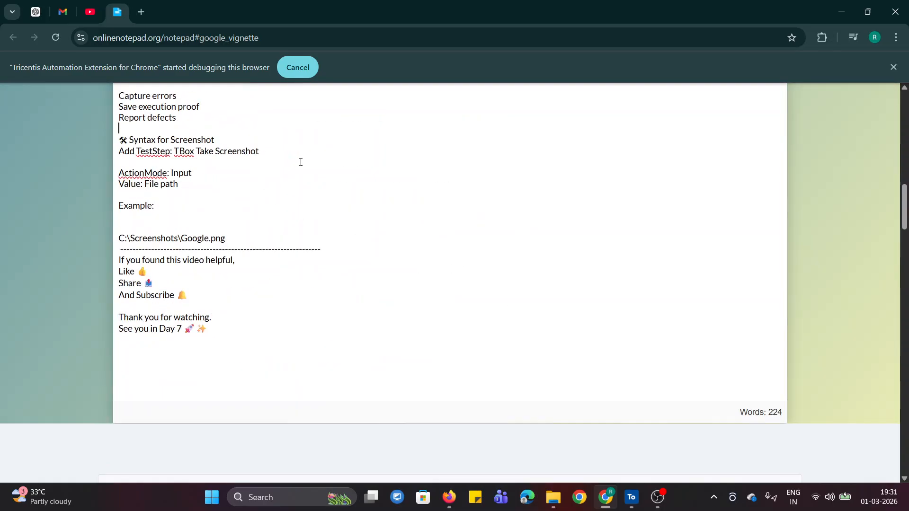